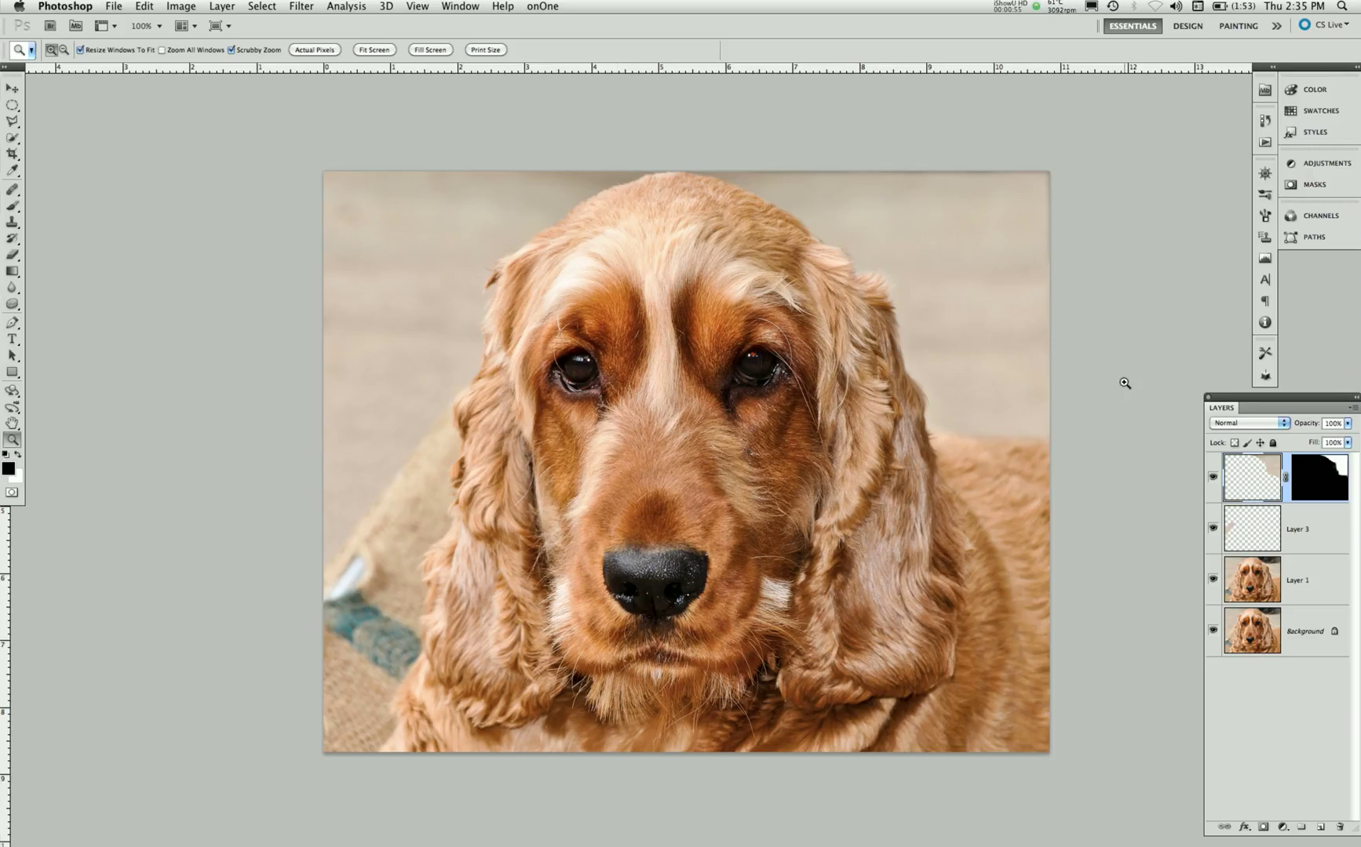
Duplicate Layer 1 and rename the copy Desaturate.
click(1311, 579)
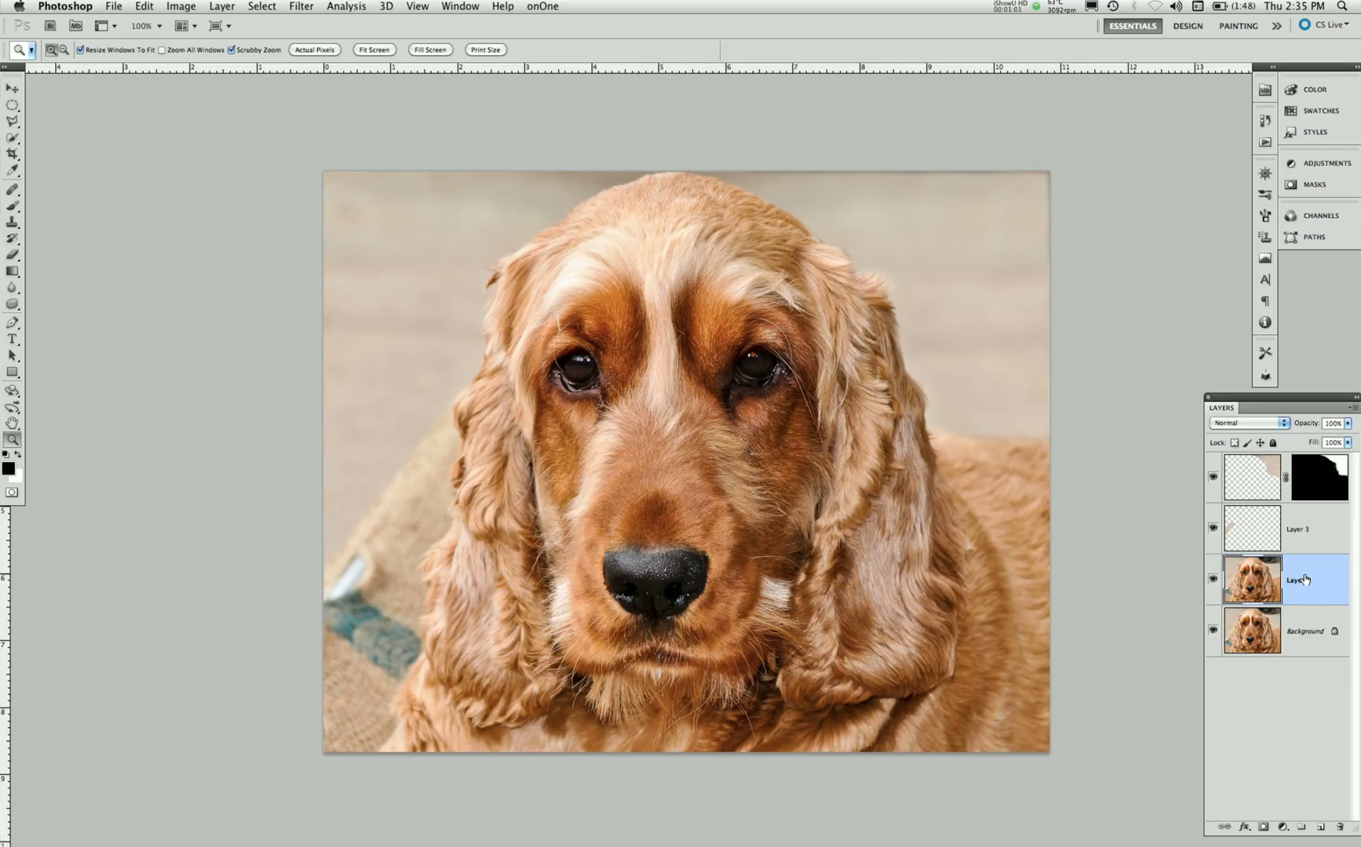
key(super+j)
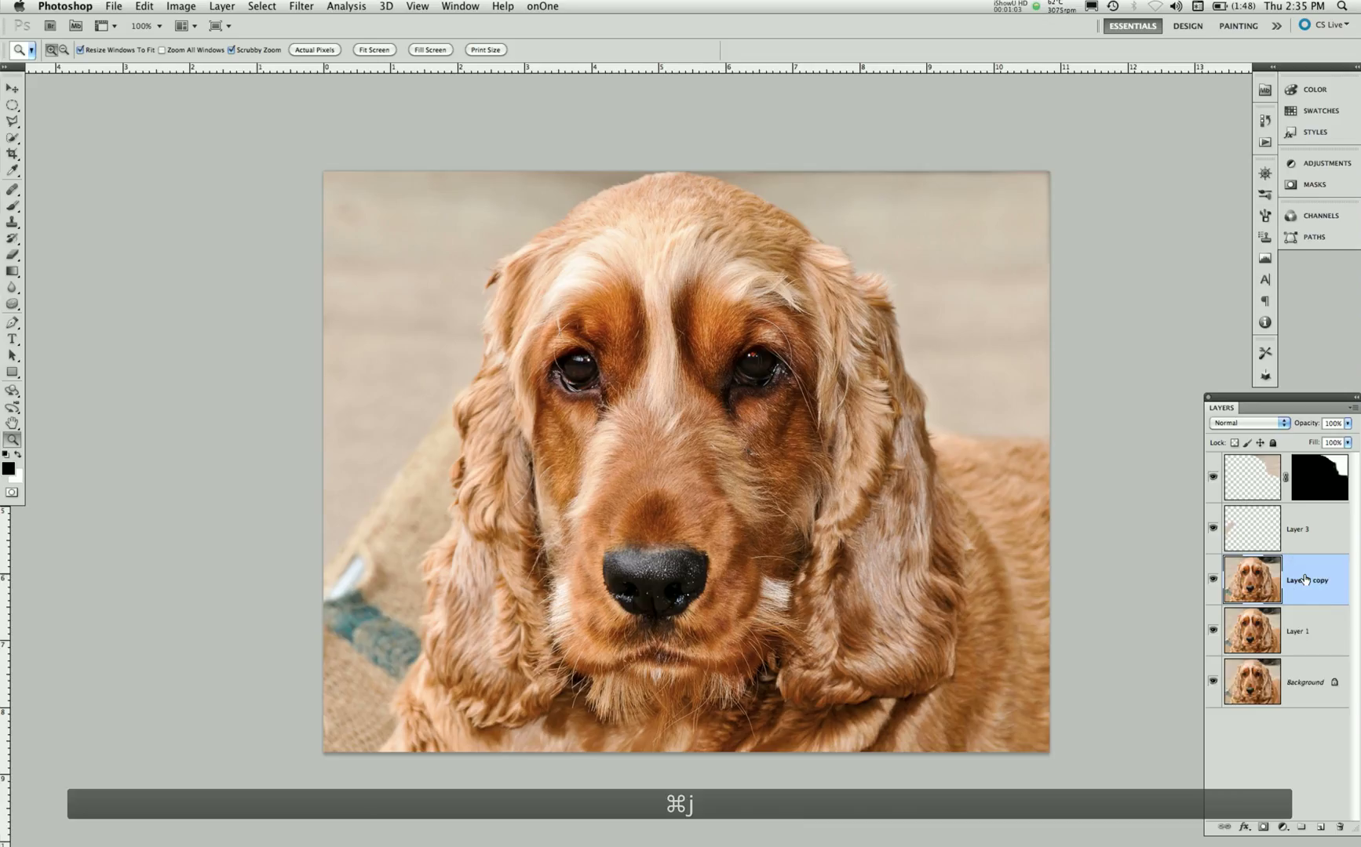
click(1304, 580)
double_click(1303, 578)
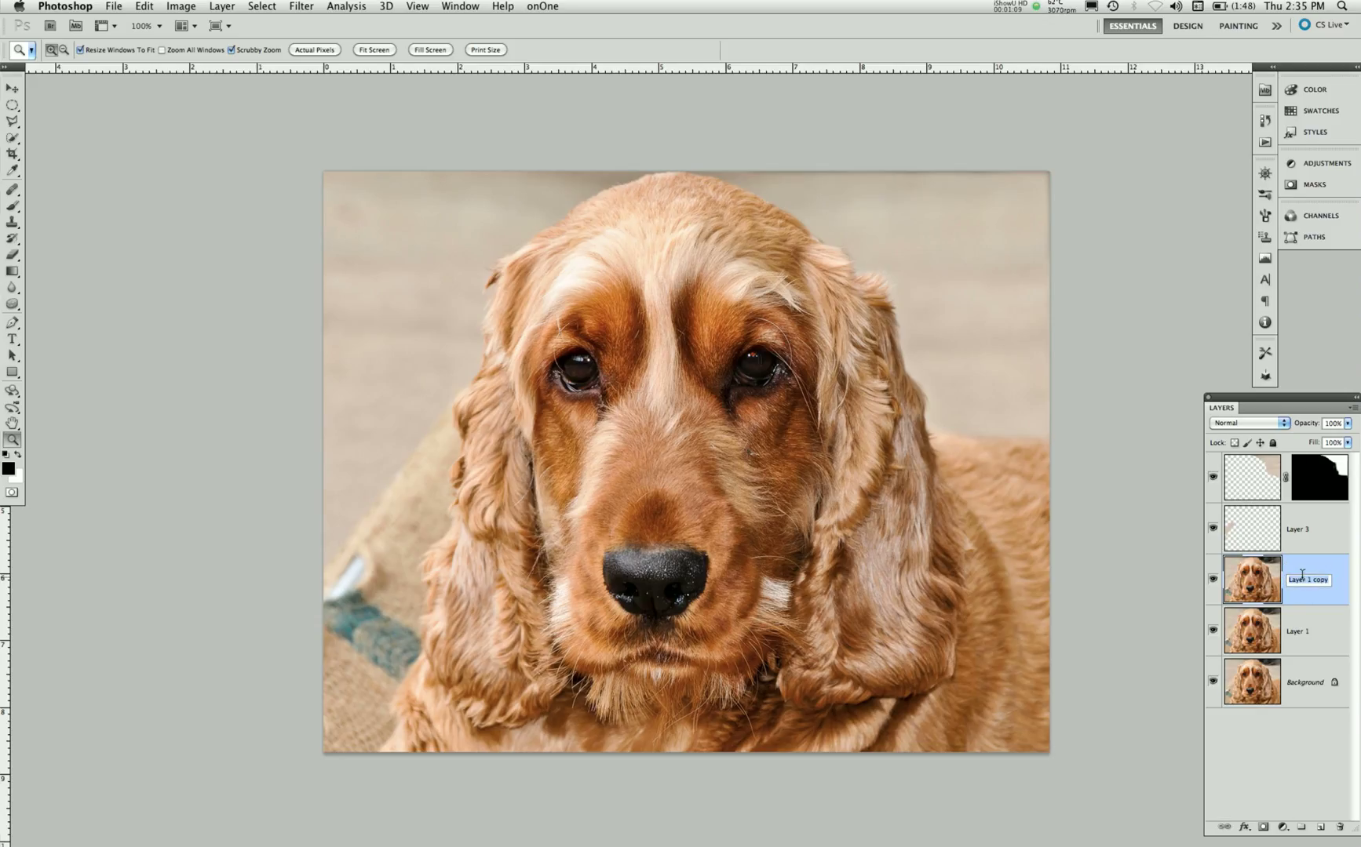
text(Desa)
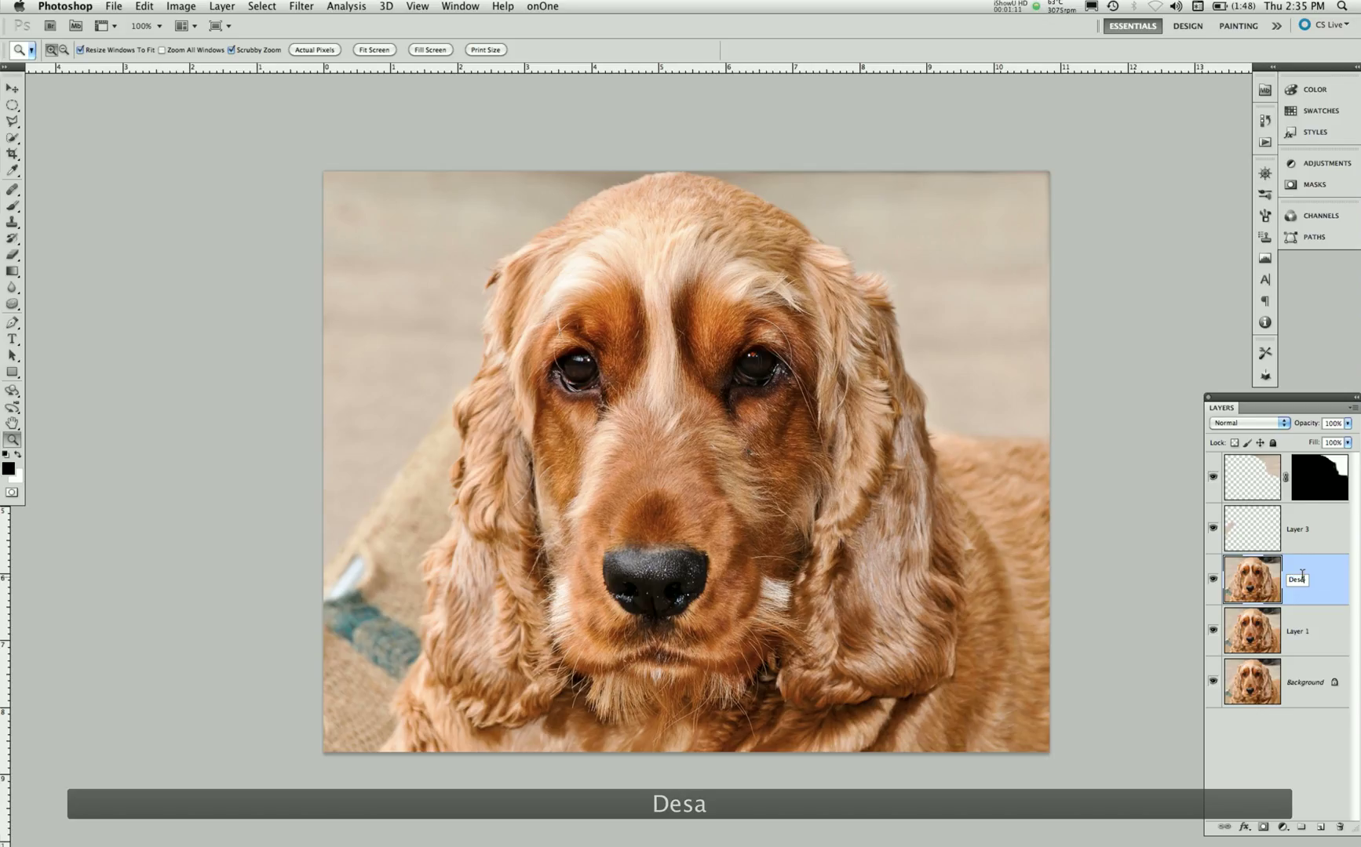
text(turate)
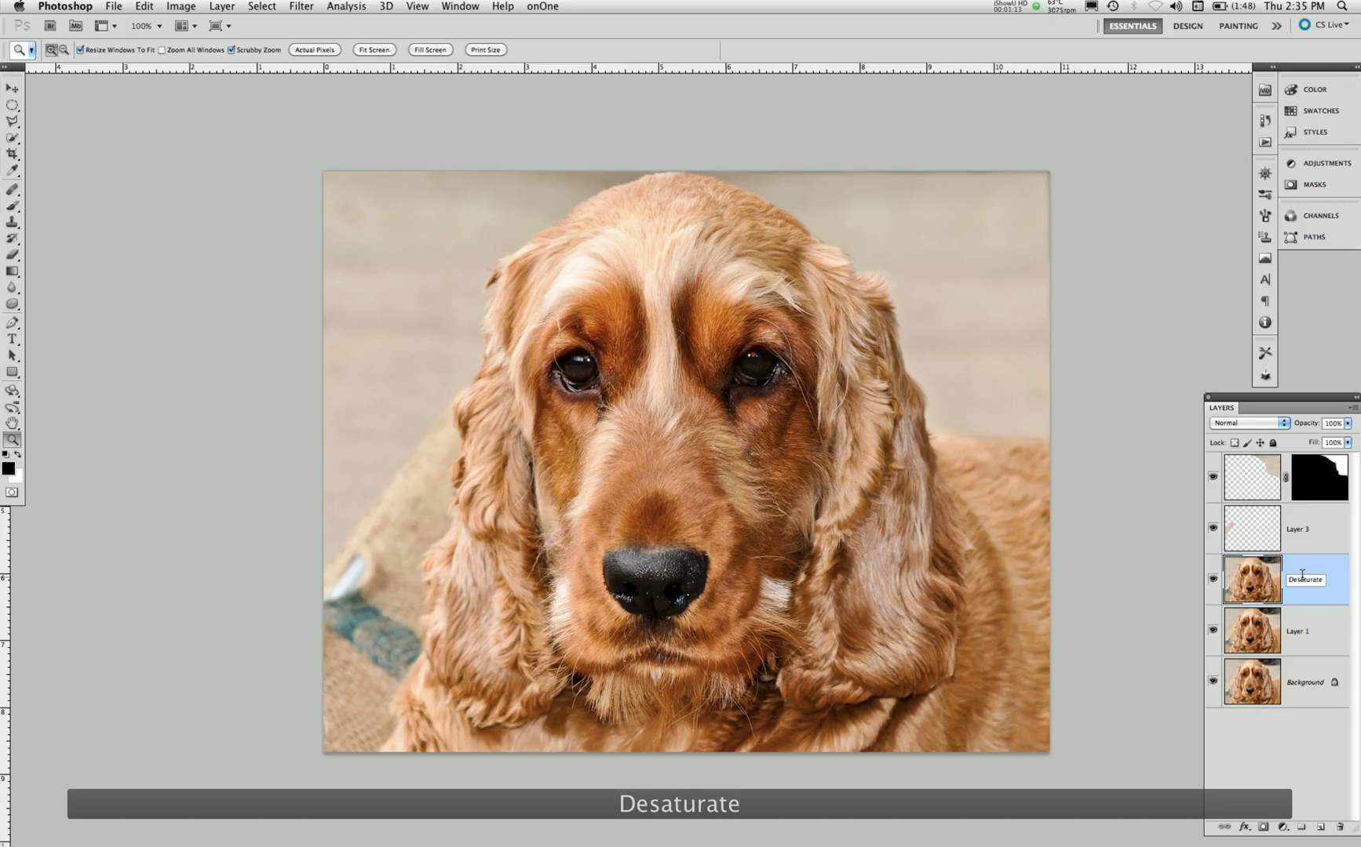
key(Return)
Desaturate the blue stripe on the sack with the Sponge tool, using a brush size of 80.
click(12, 305)
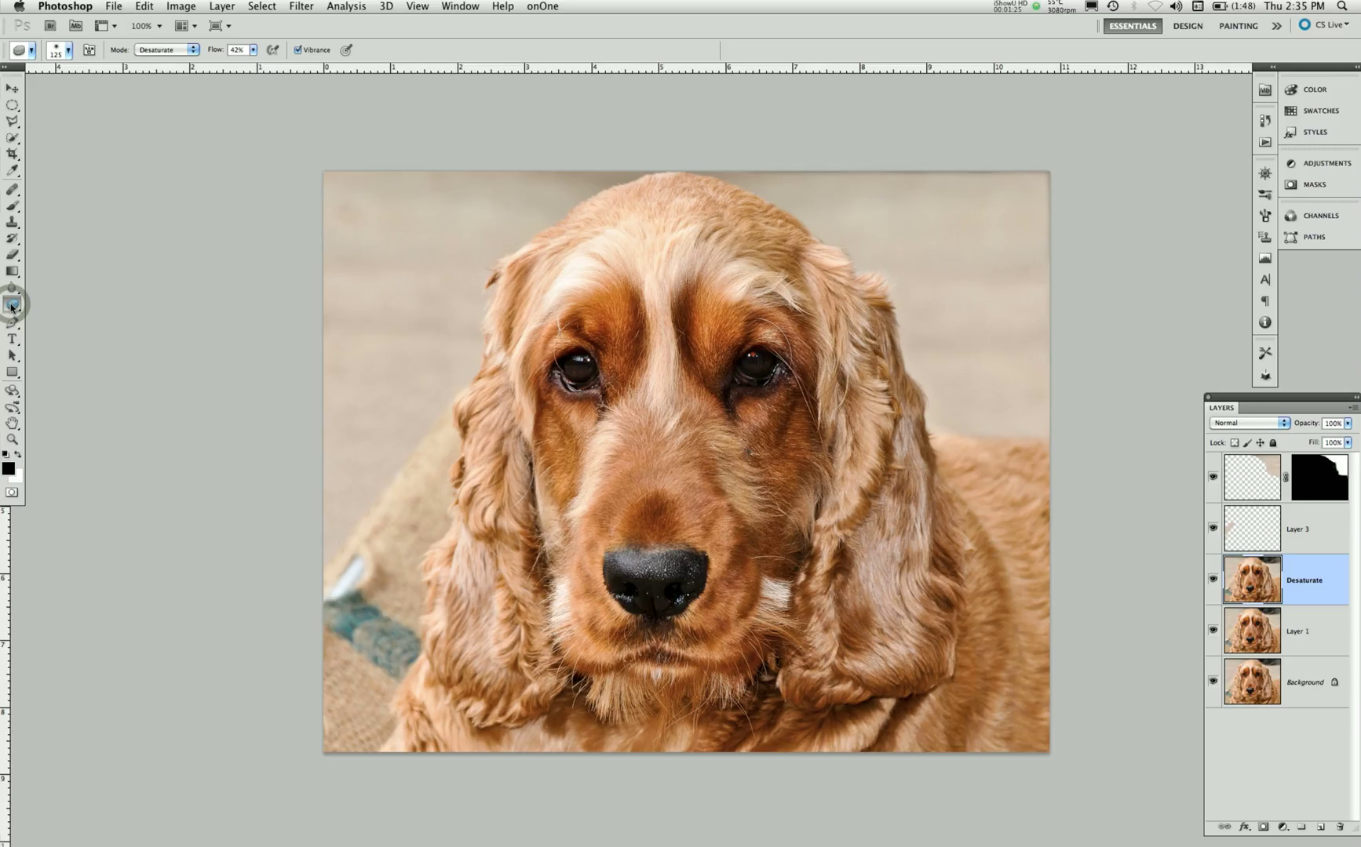
drag(11, 307, 48, 328)
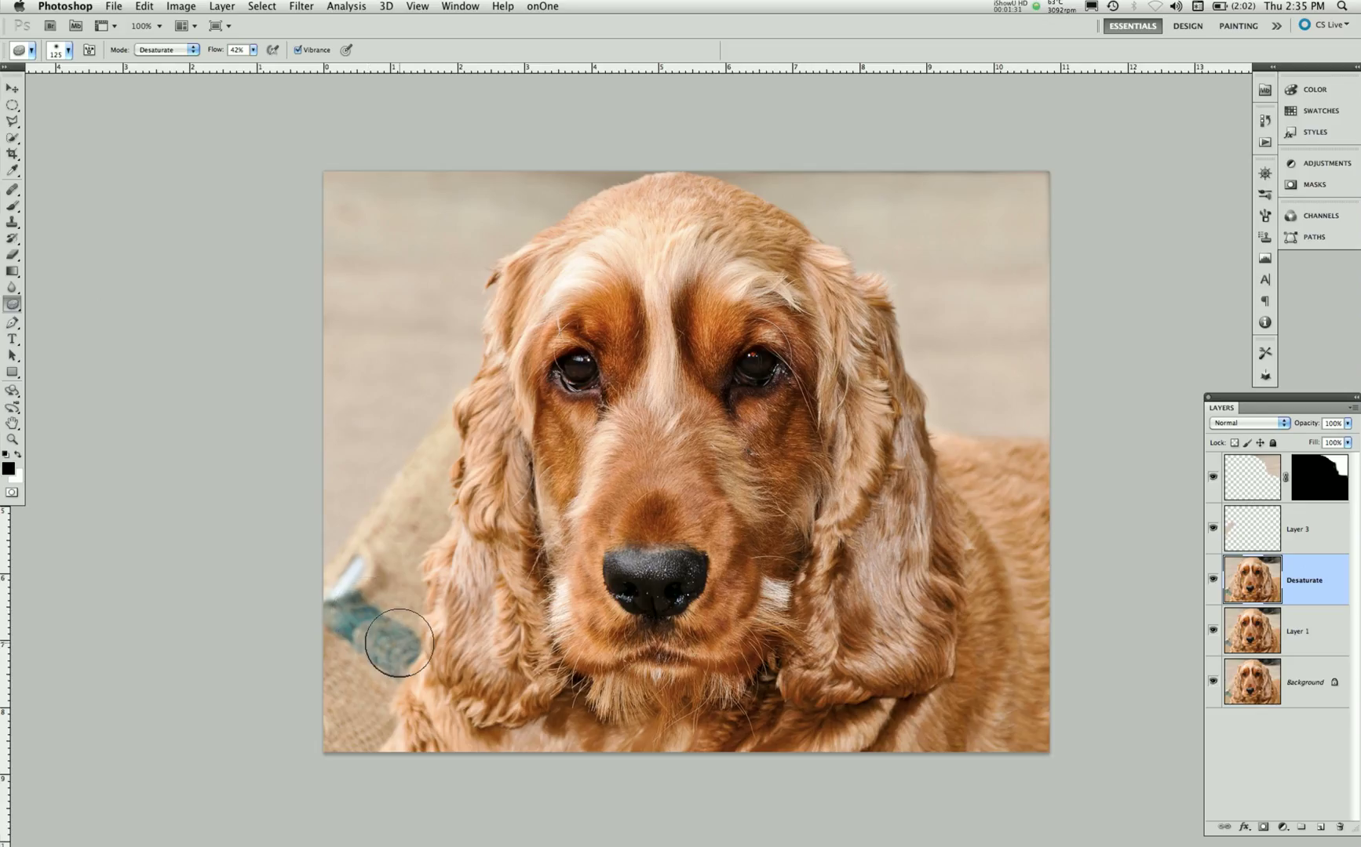
key(bracketleft)
key(bracketleft)
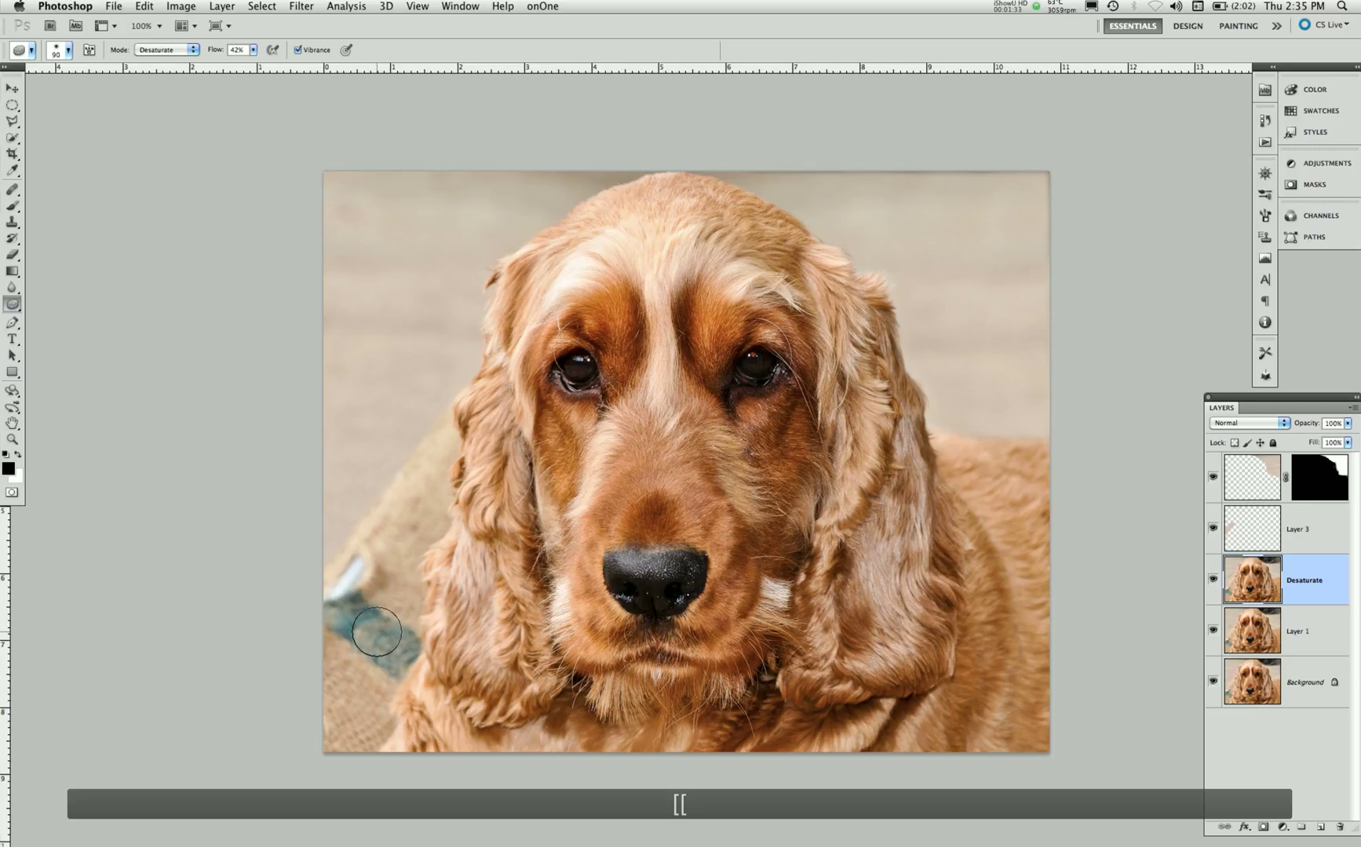
key(bracketleft)
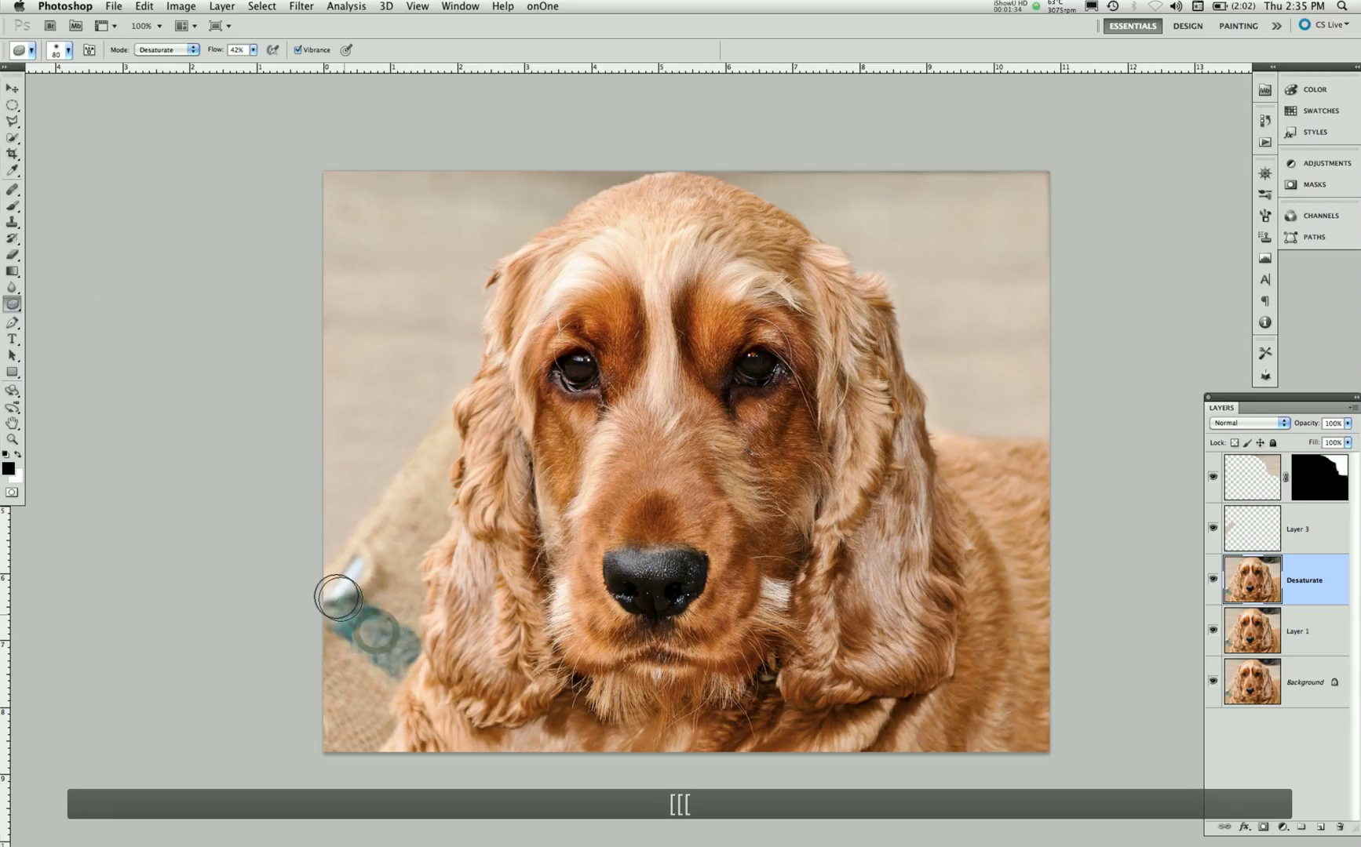
mouse_move(338, 598)
mouse_down()
mouse_move(395, 648)
mouse_move(329, 603)
mouse_move(393, 642)
mouse_move(347, 605)
mouse_move(388, 643)
mouse_move(353, 618)
mouse_up()
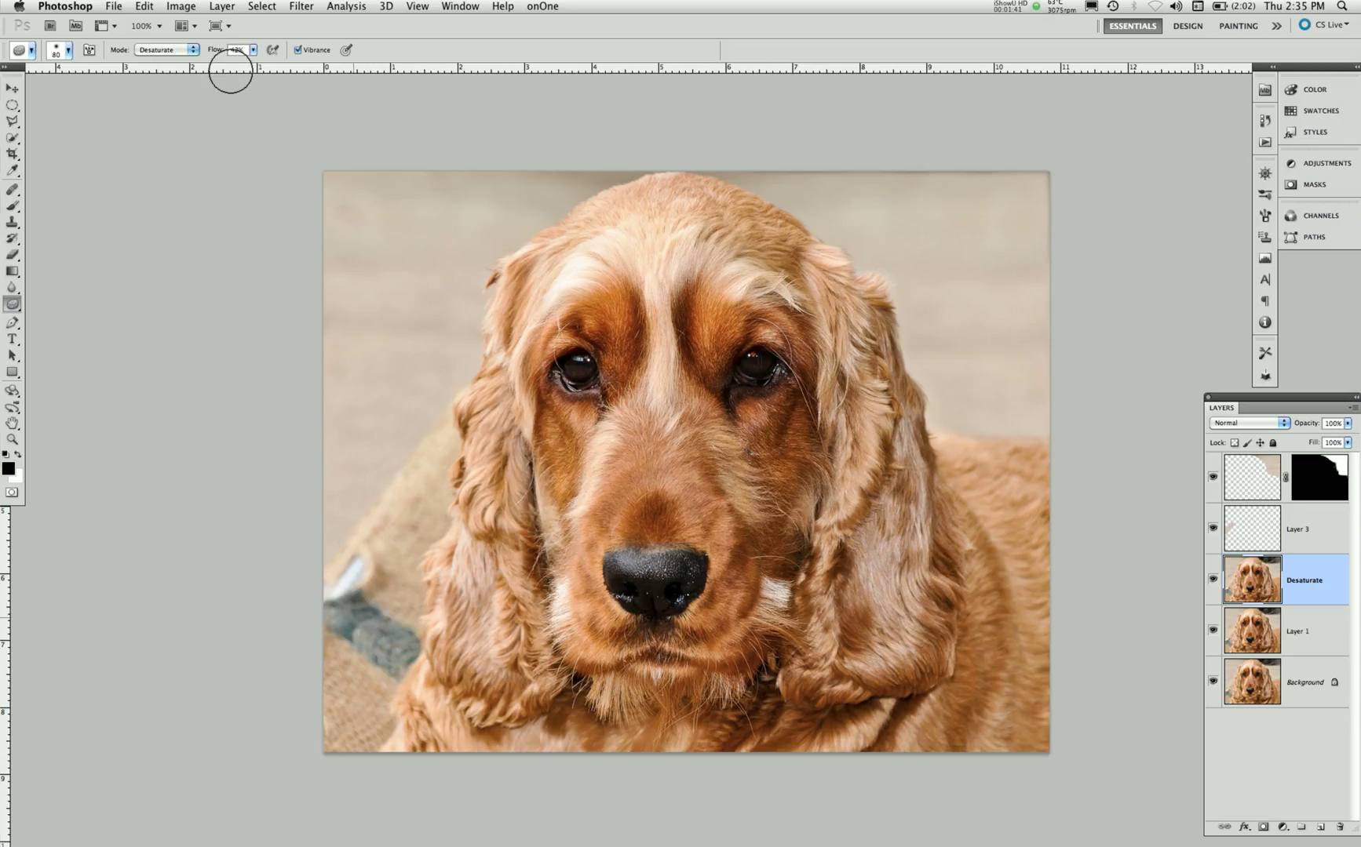
Raise the Sponge flow to 100% and desaturate the blue stripe on the sack further.
click(253, 50)
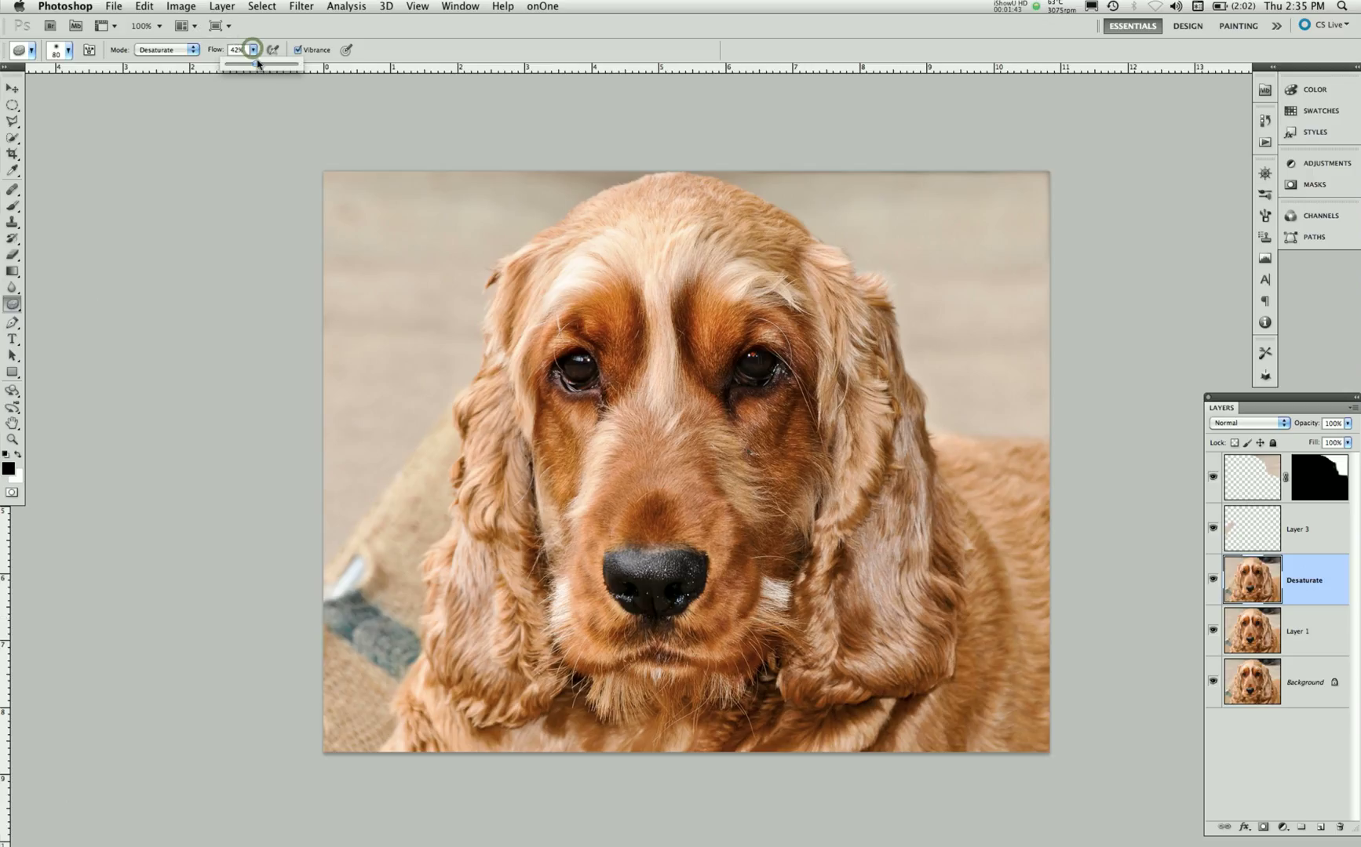
drag(257, 64, 318, 74)
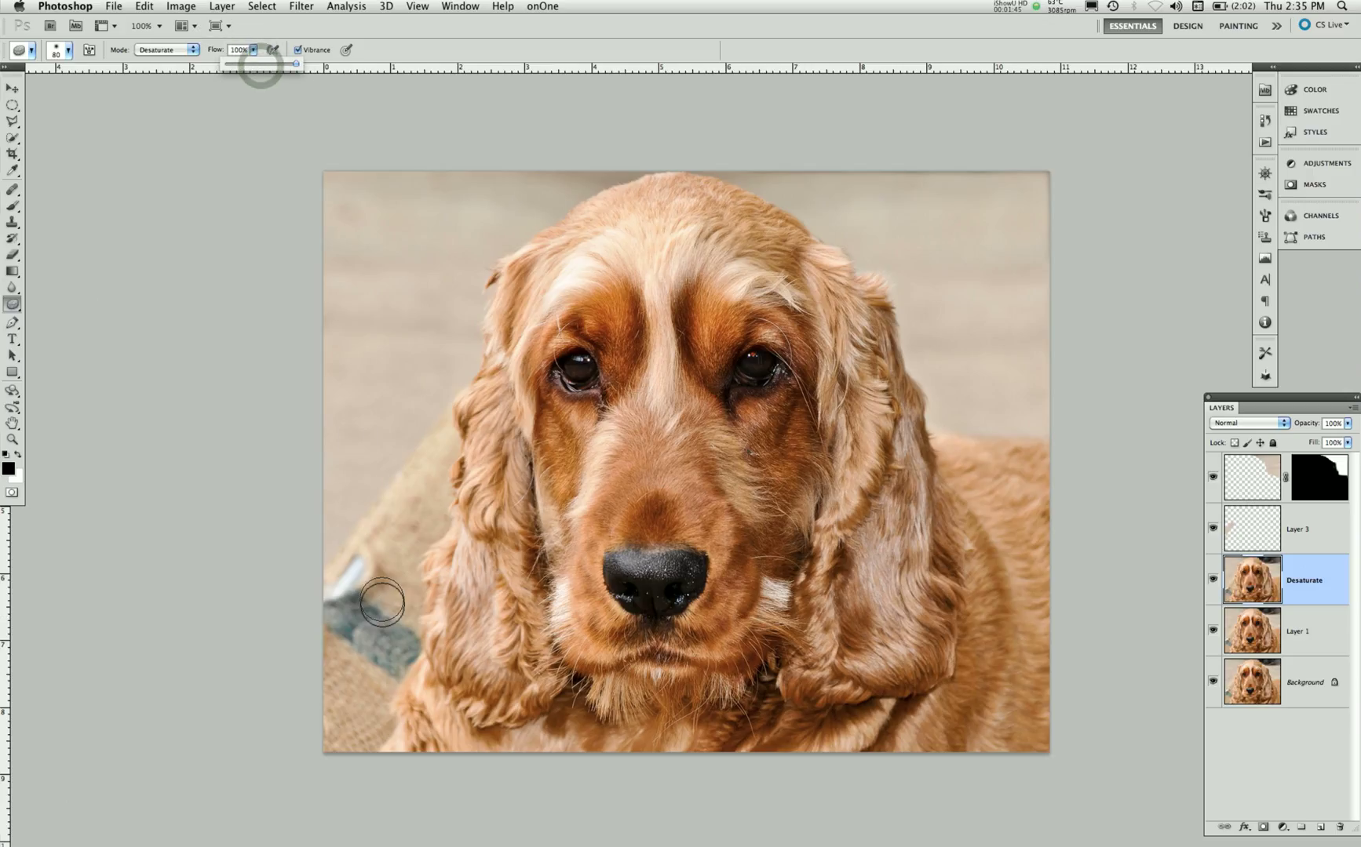
drag(377, 639, 355, 629)
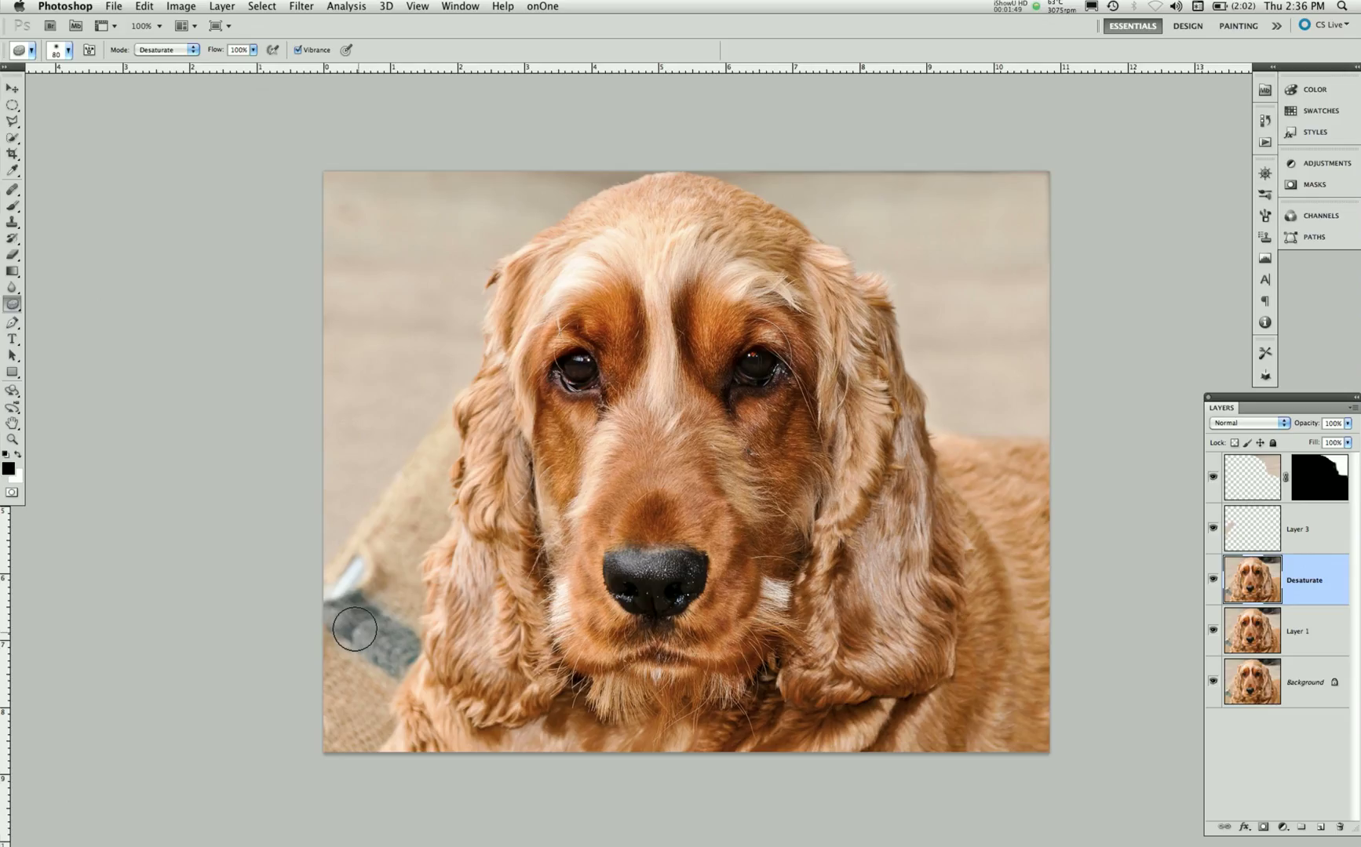
drag(355, 630, 342, 612)
Undo the sponge strokes, the layer renaming and the duplication of Layer 1.
key(alt+super+z)
key(alt+super+z)
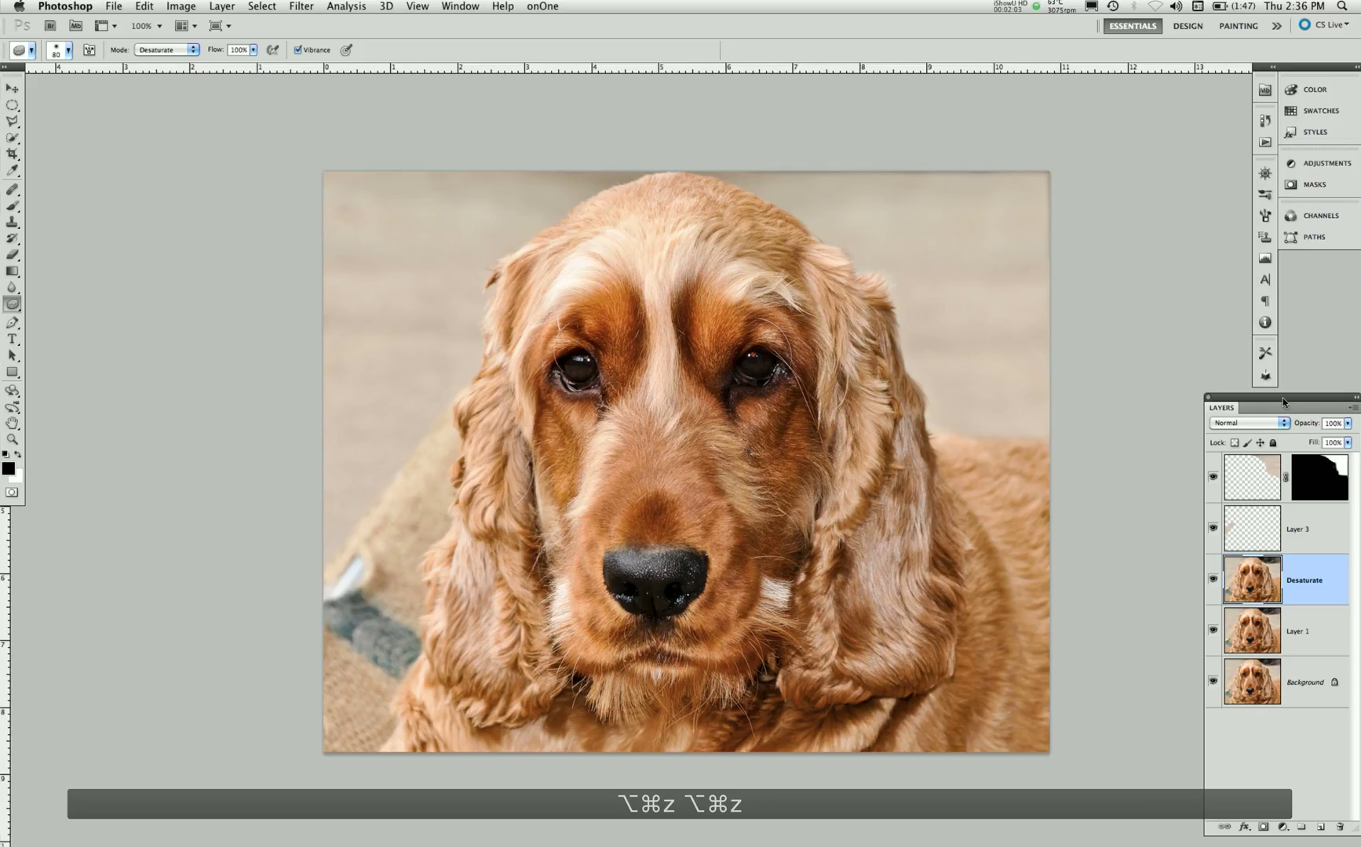
key(alt+super+z)
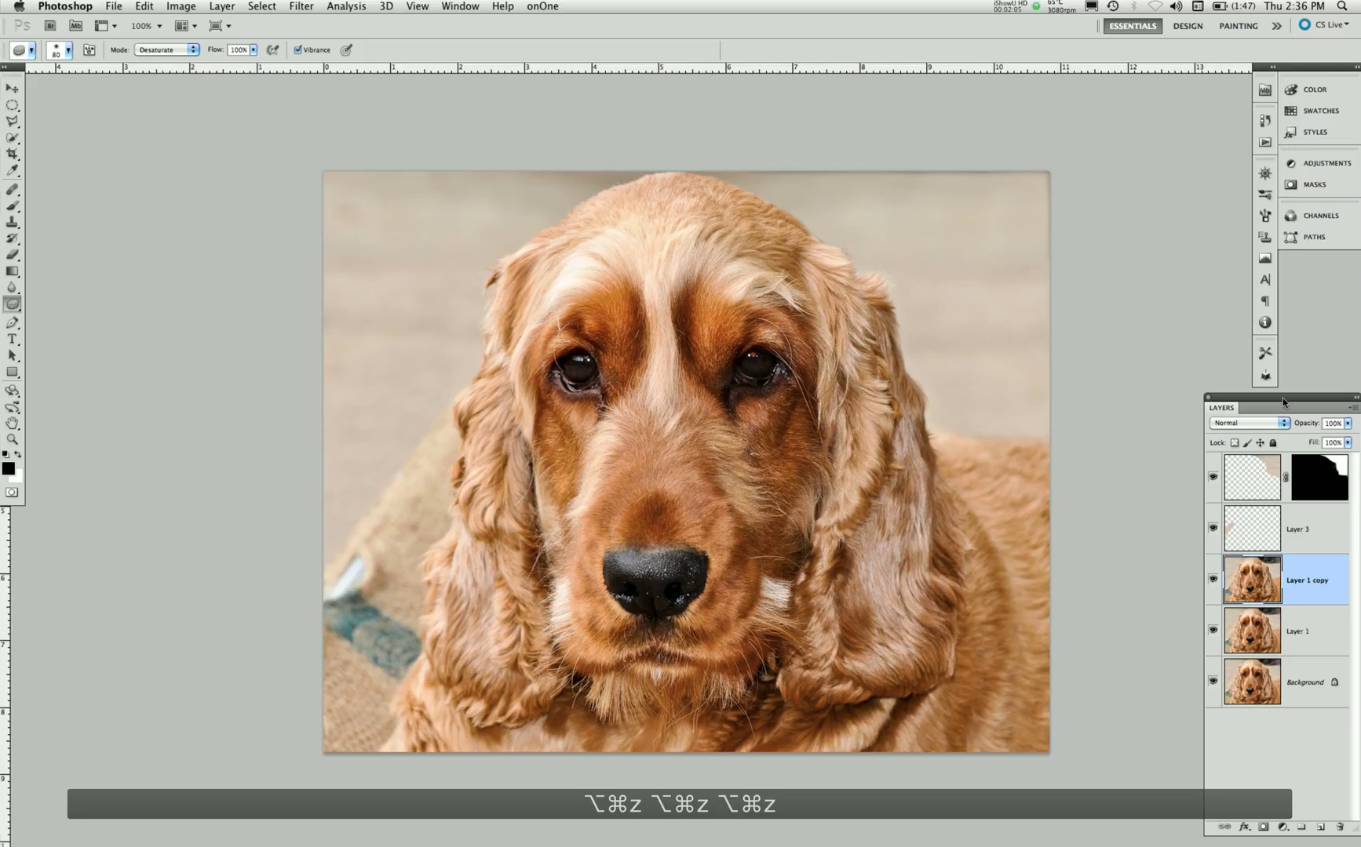
key(alt+super+z)
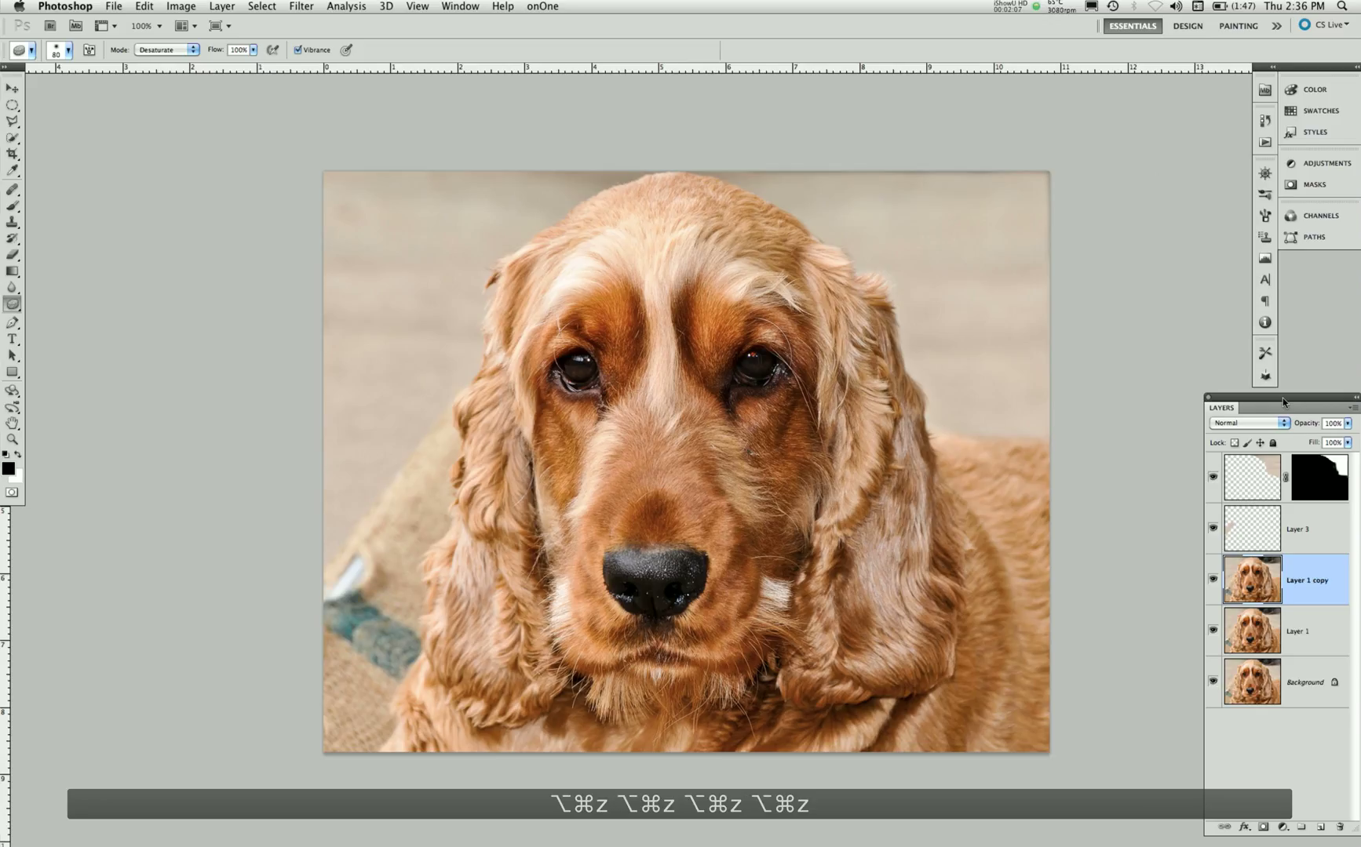
key(alt+super+z)
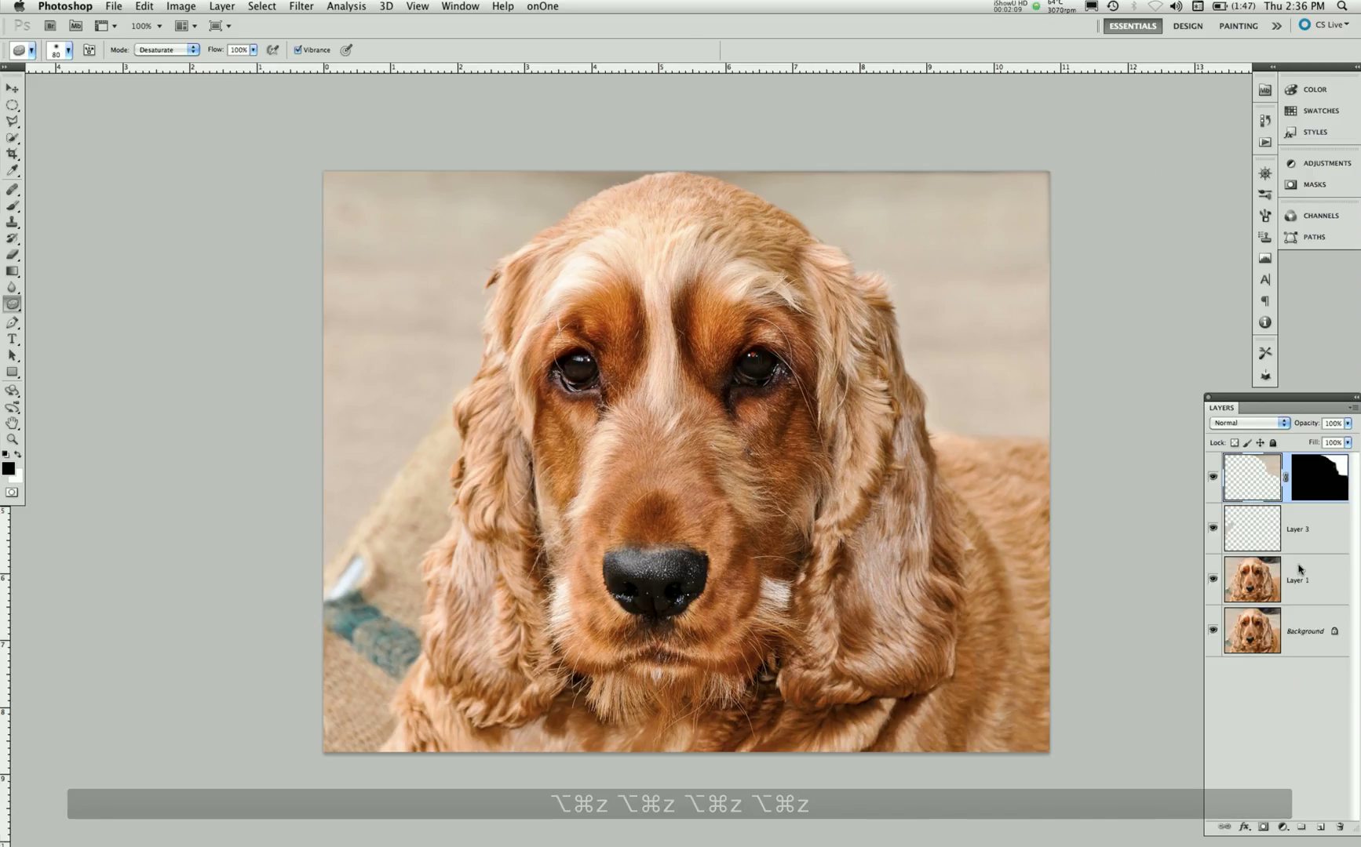
click(1257, 577)
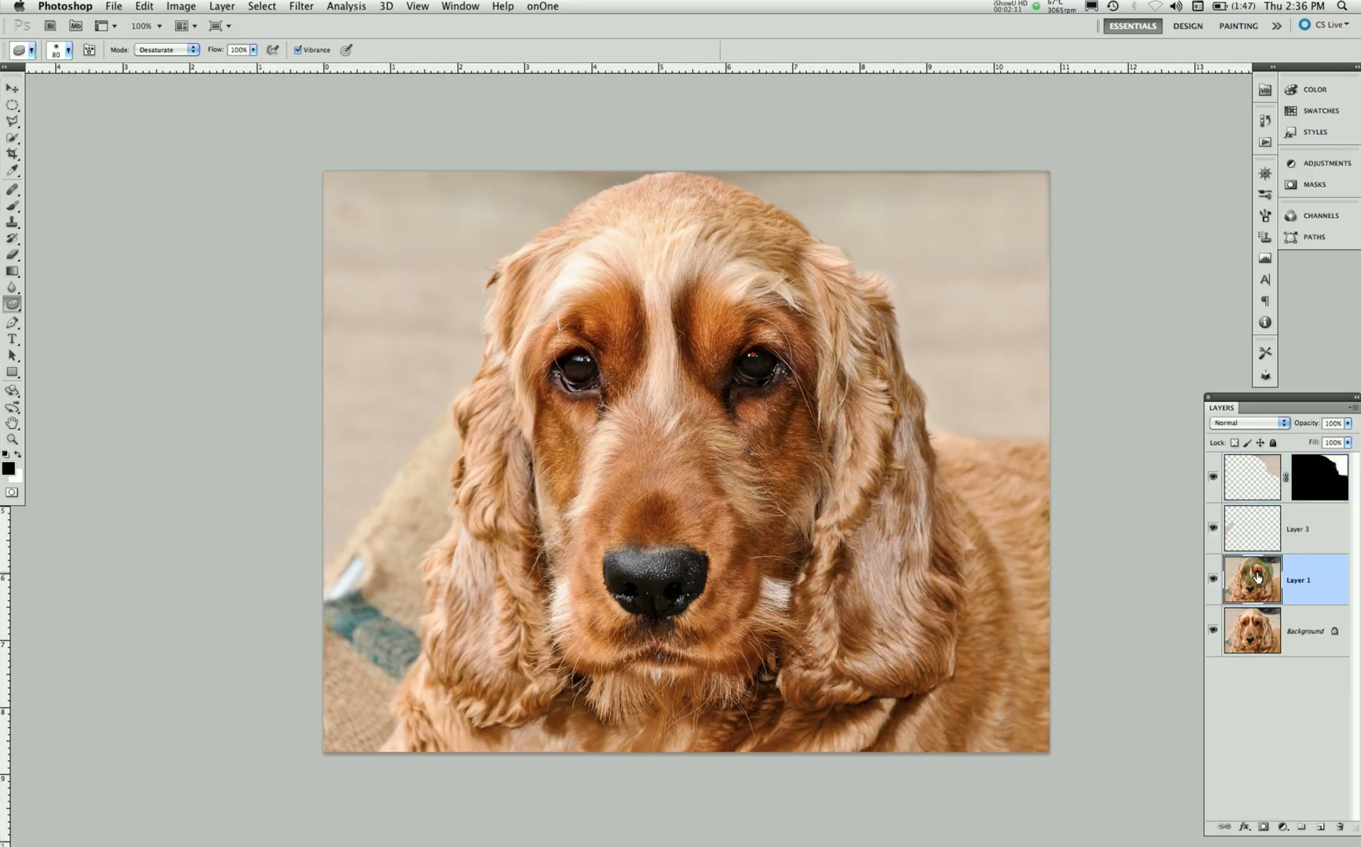
double_click(1257, 577)
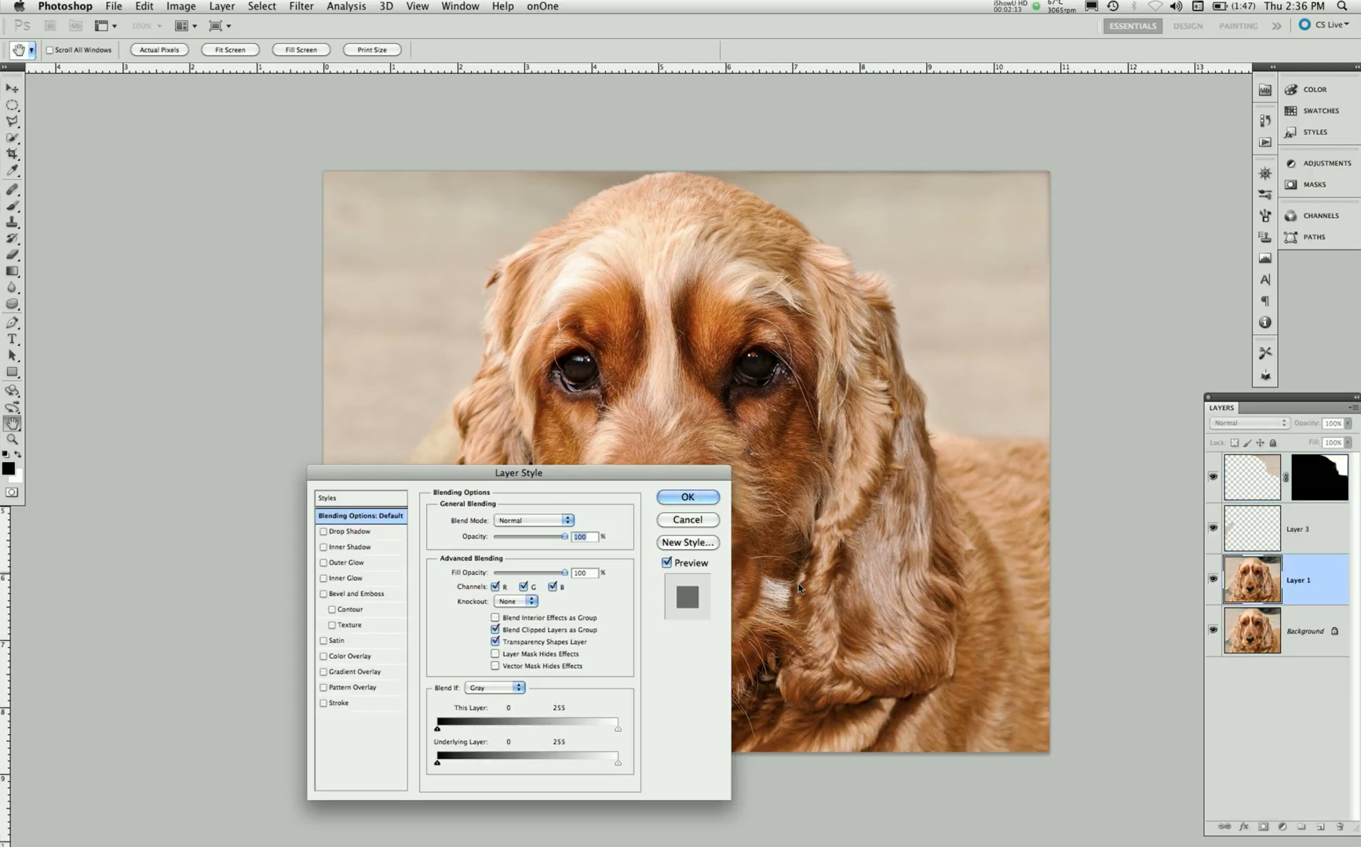
click(687, 520)
key(o)
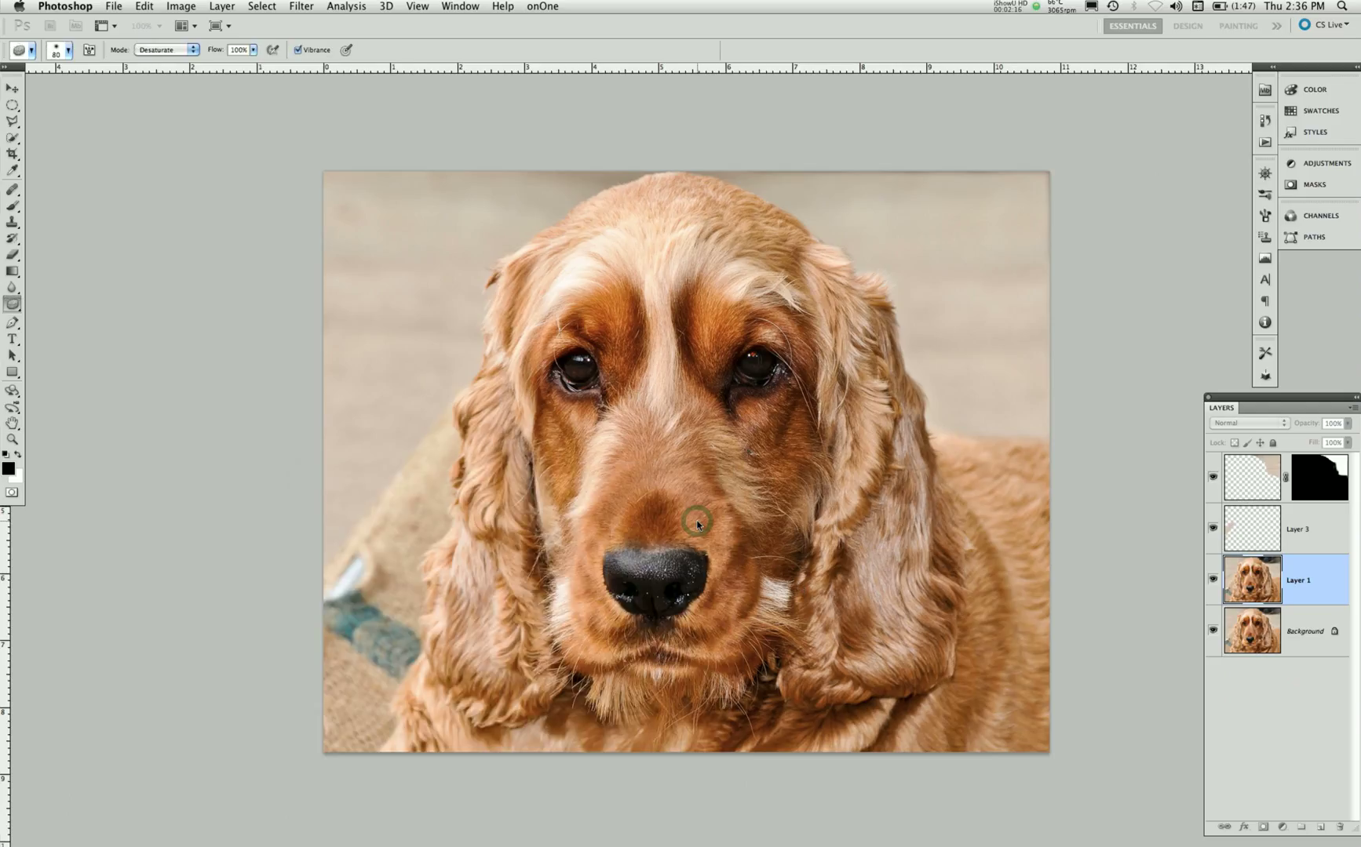
Step forward in the history to restore the duplicate of Layer 1.
click(145, 7)
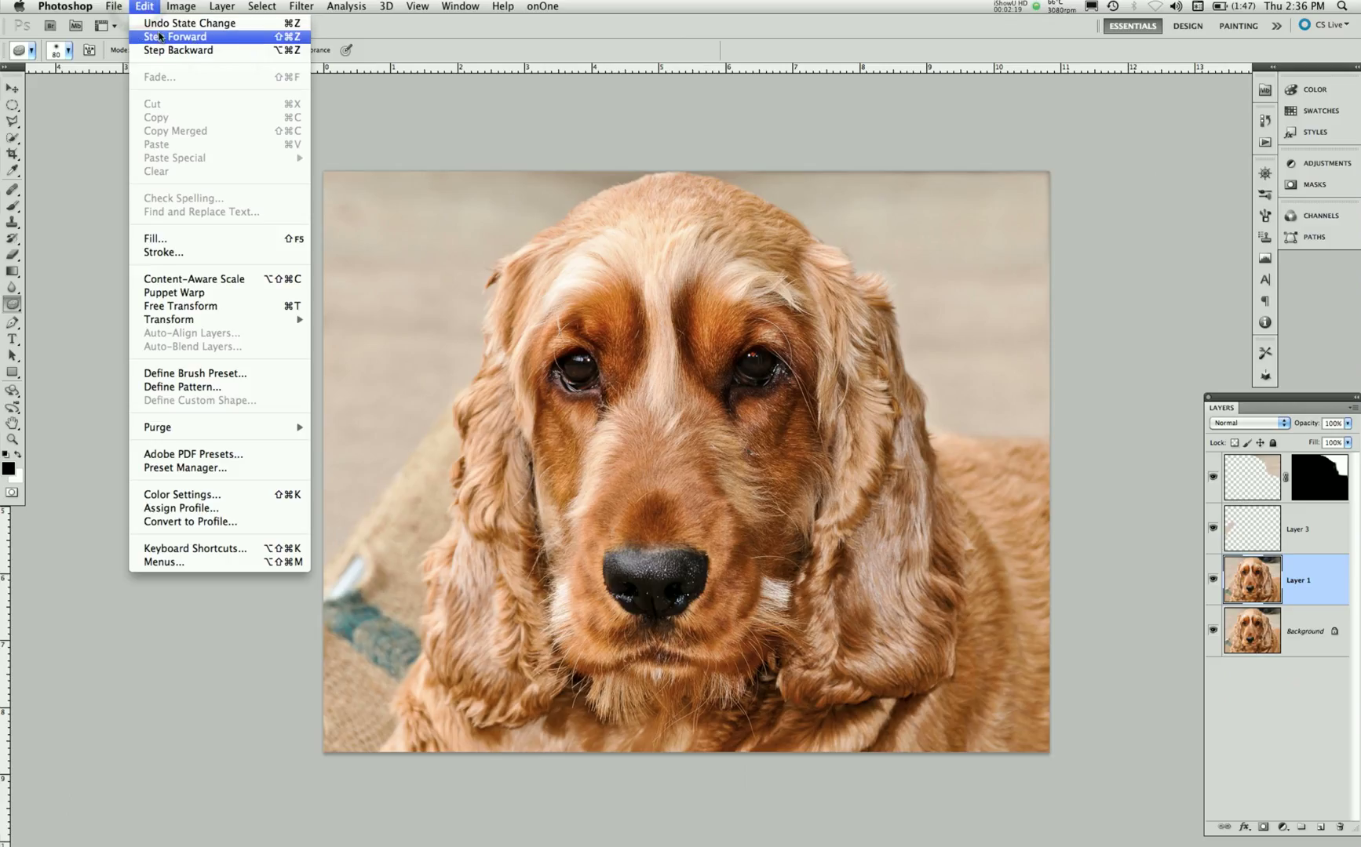
click(159, 36)
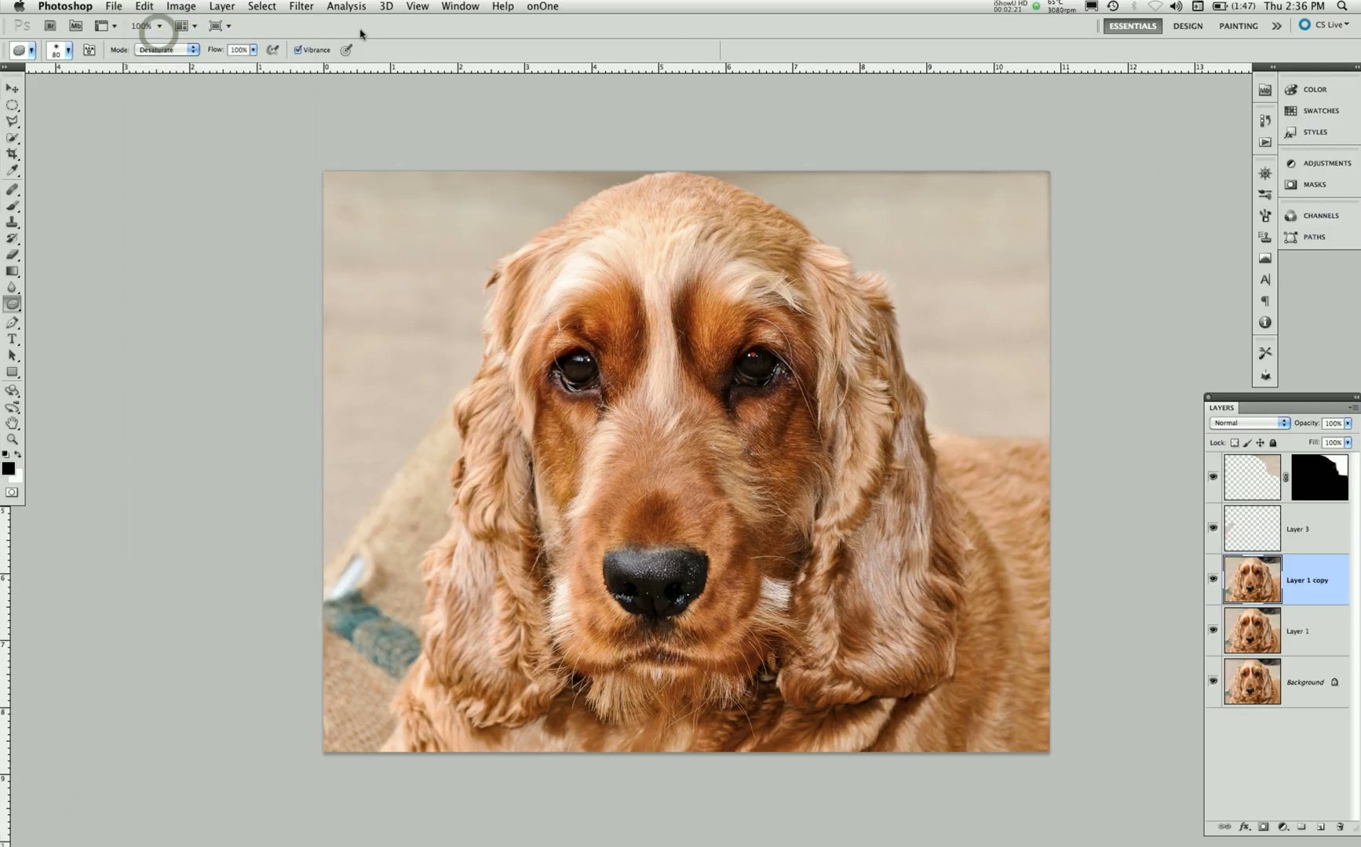
click(1302, 570)
Add a Hue/Saturation adjustment layer above Layer 1 copy.
click(1283, 827)
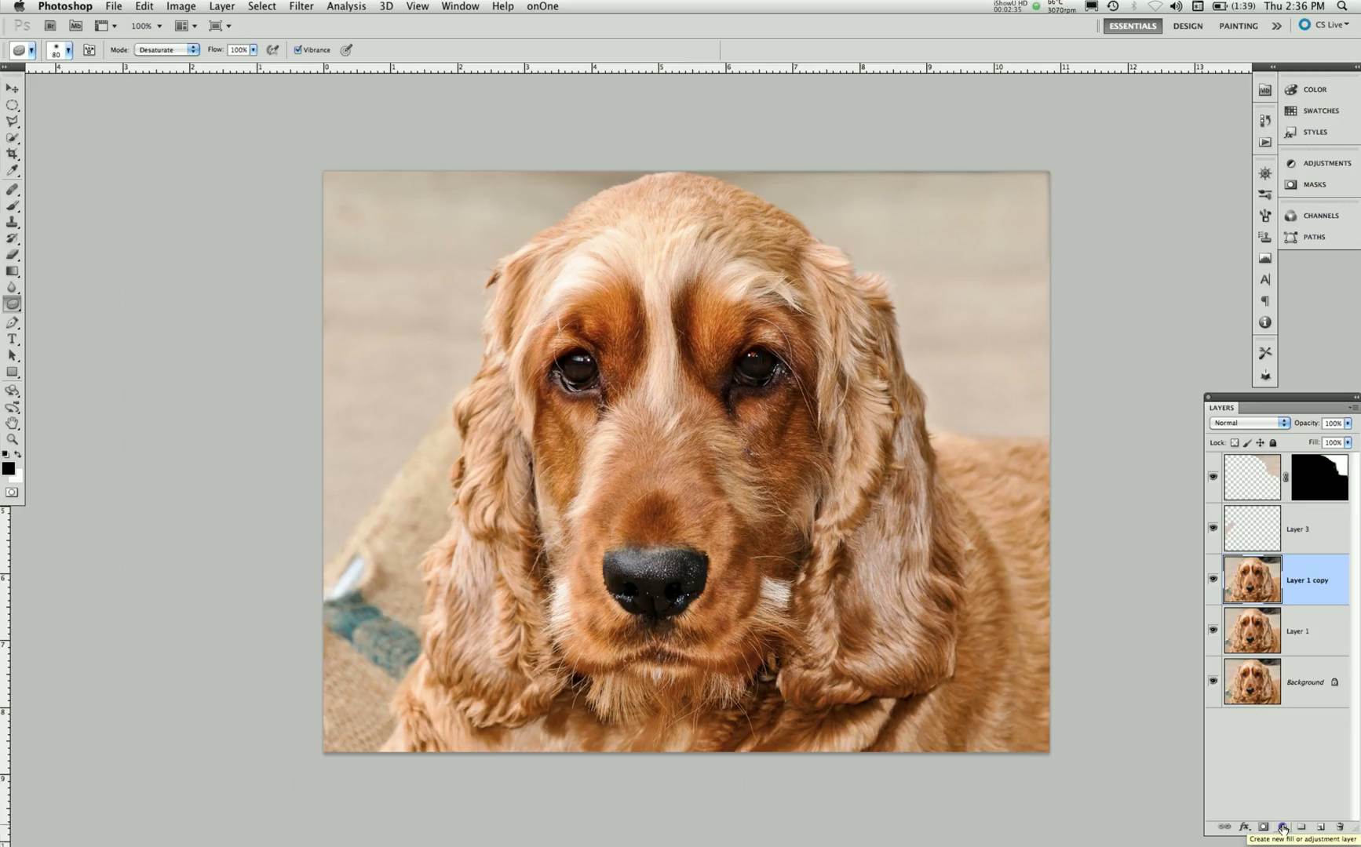
click(1282, 829)
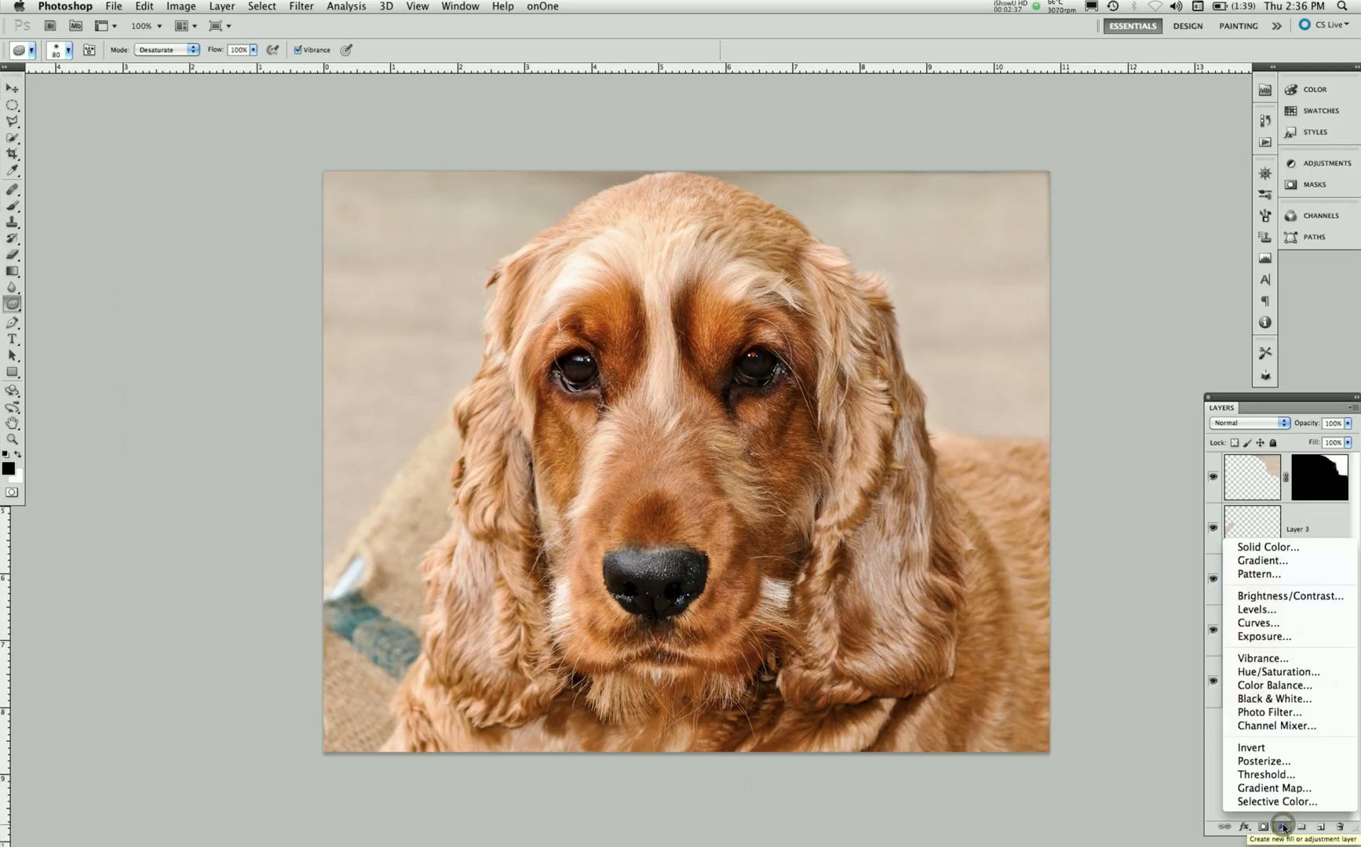
click(1269, 673)
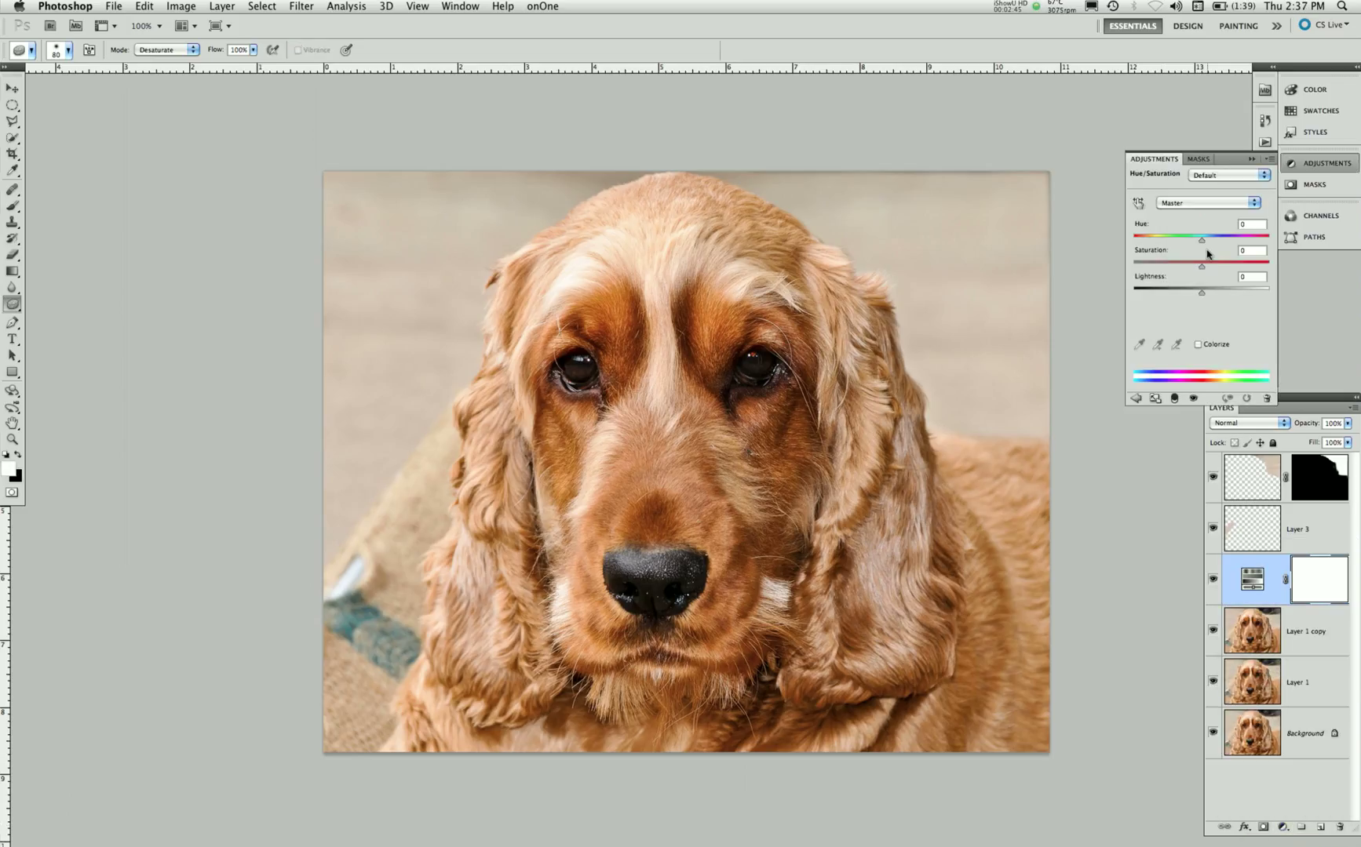
Set the saturation of the Greens range to +7 in the Hue/Saturation adjustment.
click(1254, 204)
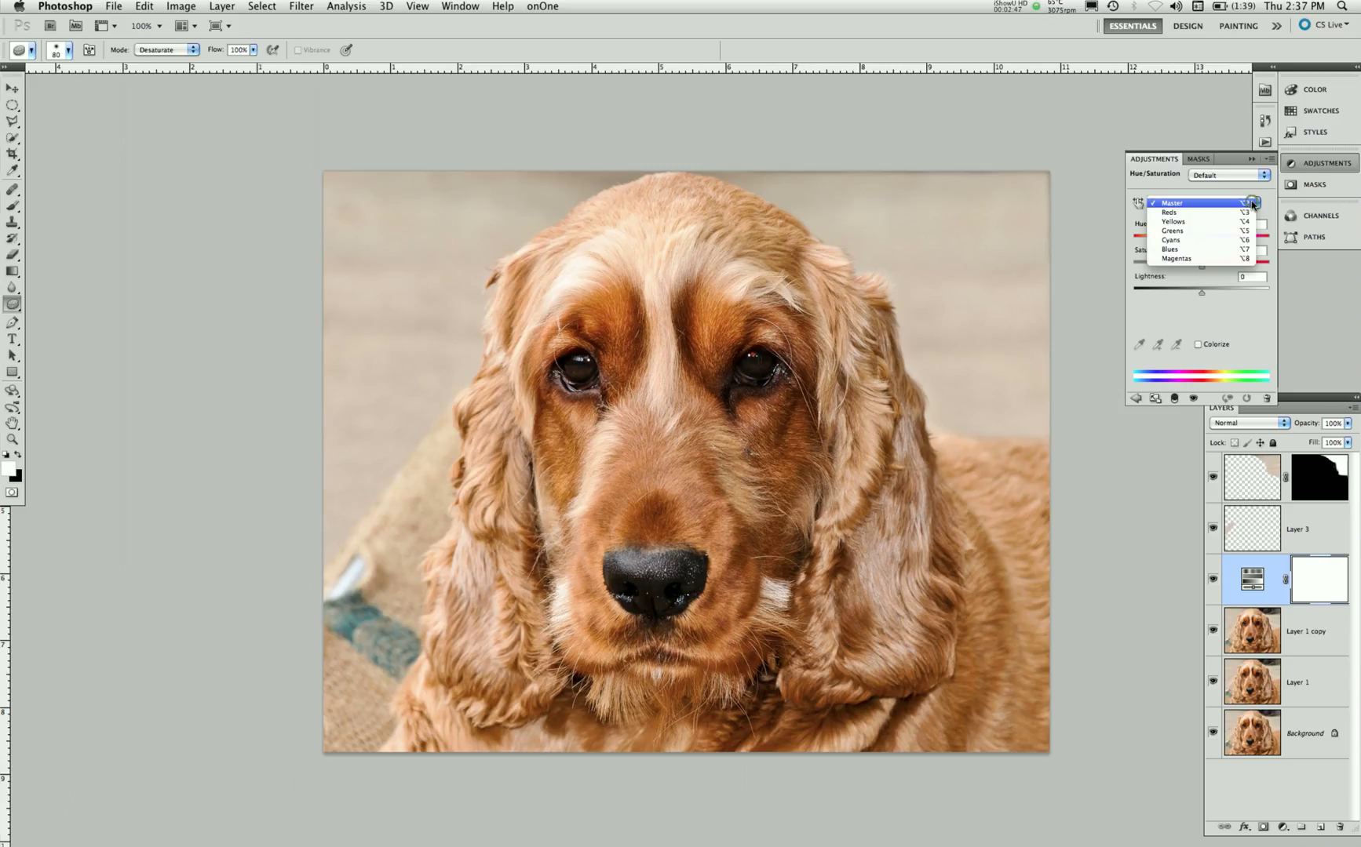
click(1201, 231)
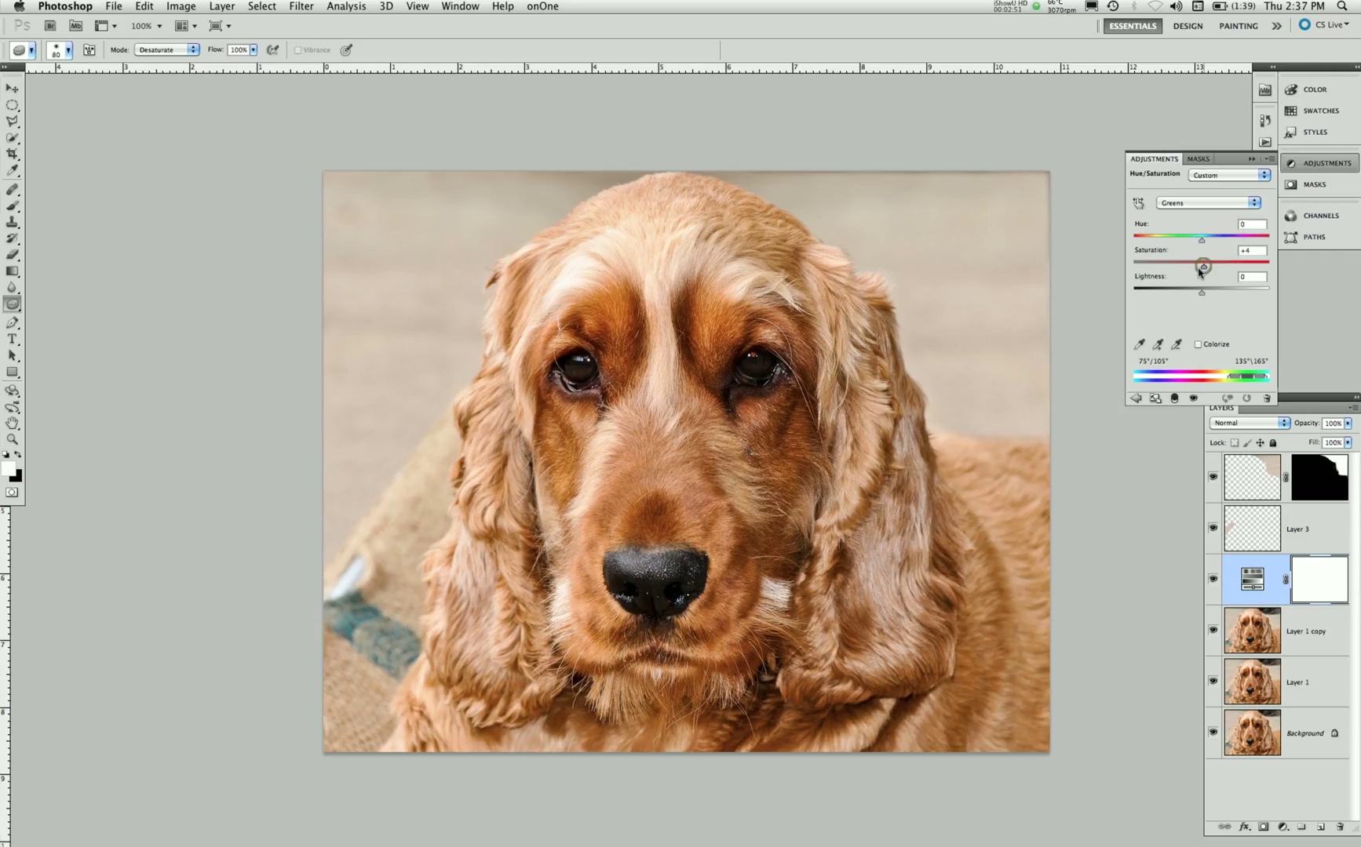
mouse_move(1202, 265)
mouse_down()
mouse_move(1134, 271)
mouse_move(1320, 269)
mouse_move(1194, 267)
mouse_up()
click(1206, 268)
Set the Master saturation of the Hue/Saturation adjustment to -90.
click(1253, 206)
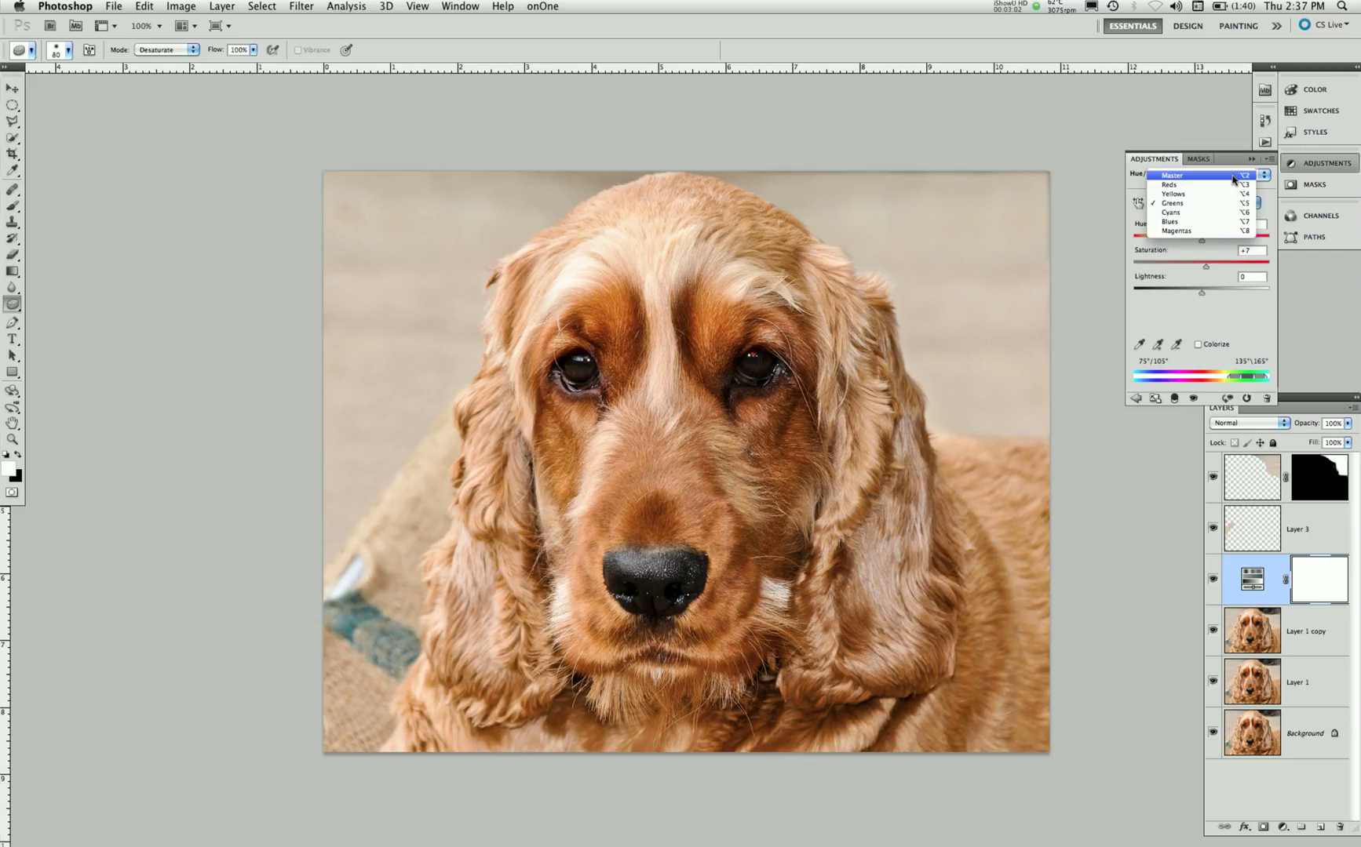
click(1233, 176)
click(1161, 266)
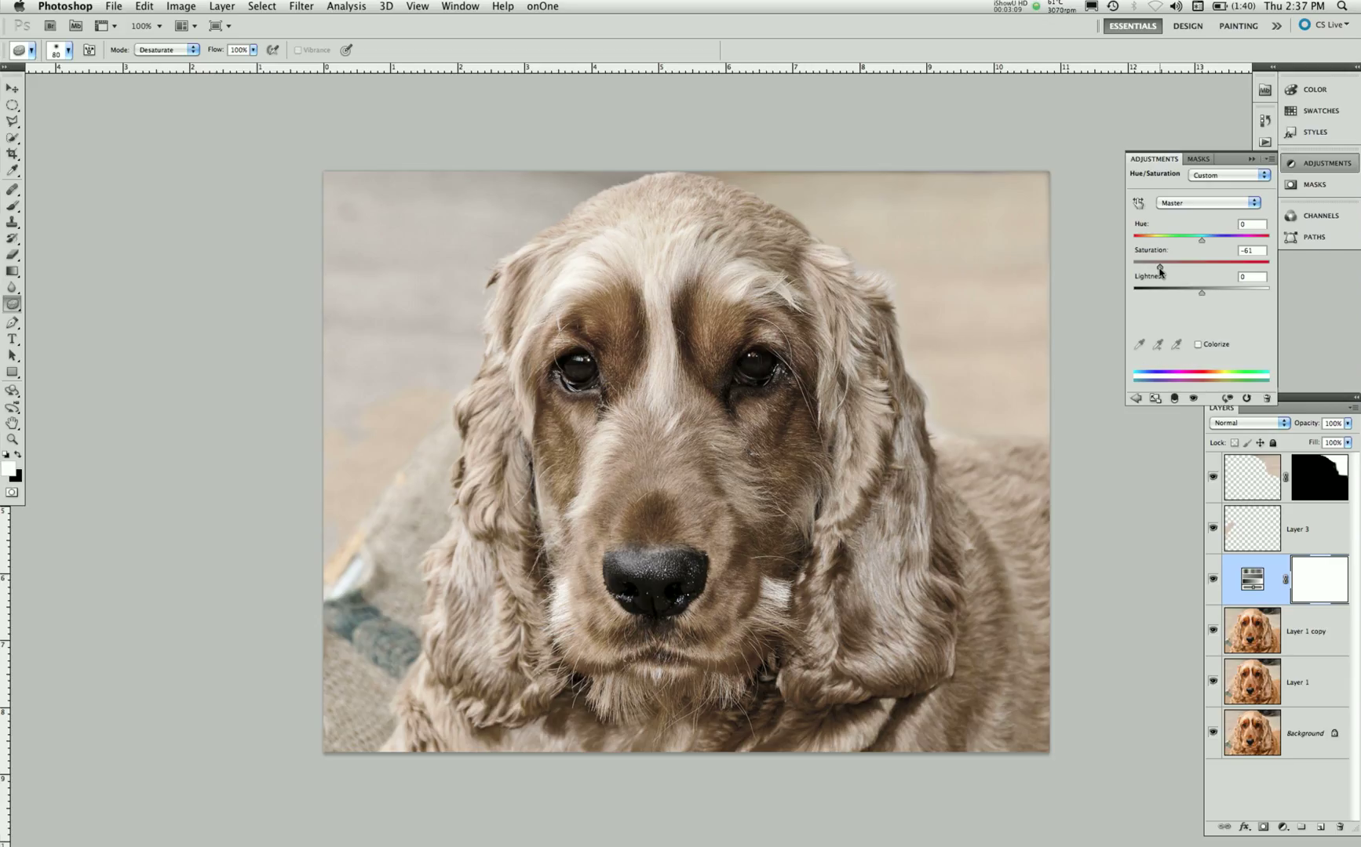
drag(1161, 272, 1141, 276)
Outline the stripe on the sack with the Polygonal Lasso, mask the Hue/Saturation layer black everywhere outside it, and deselect.
key(l)
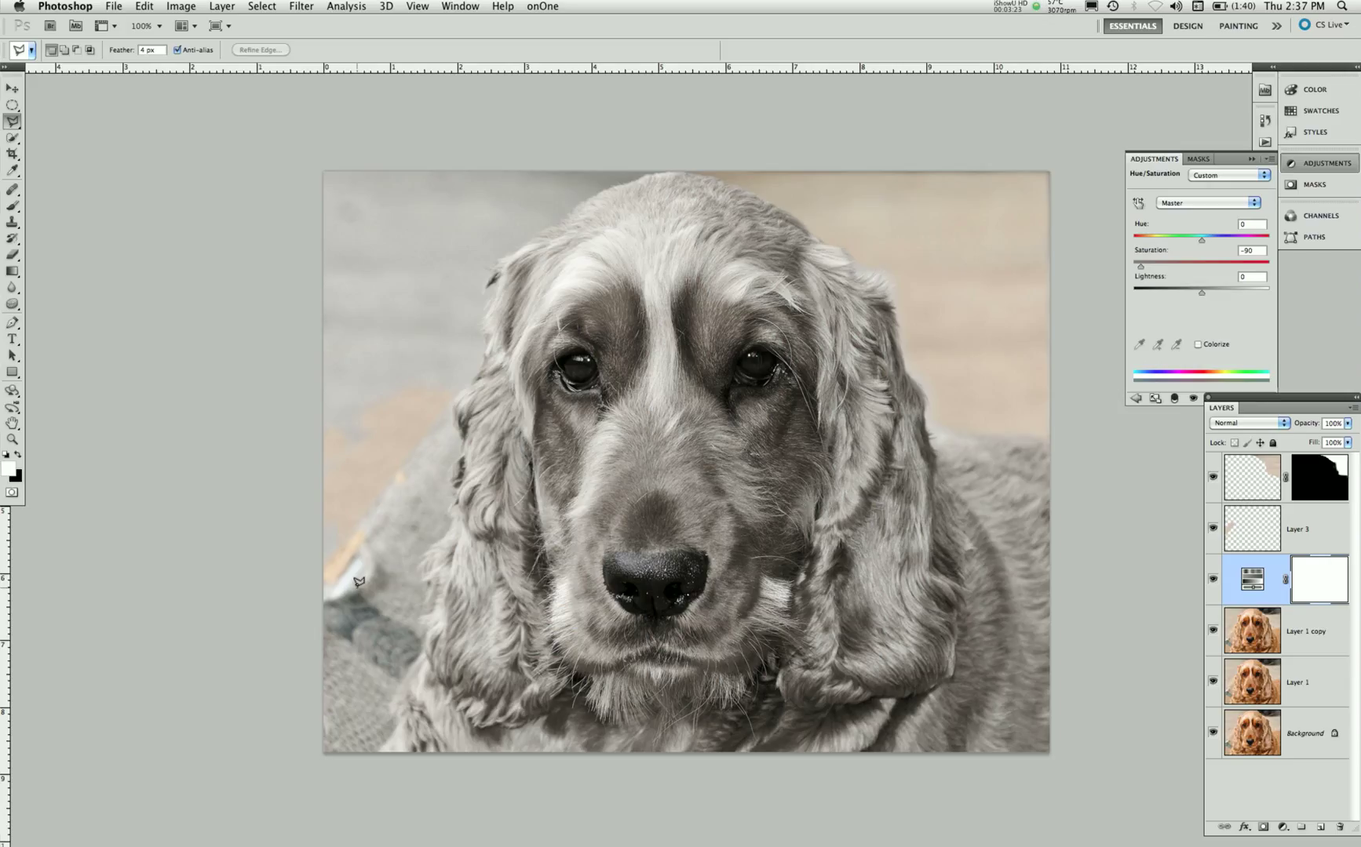
click(357, 587)
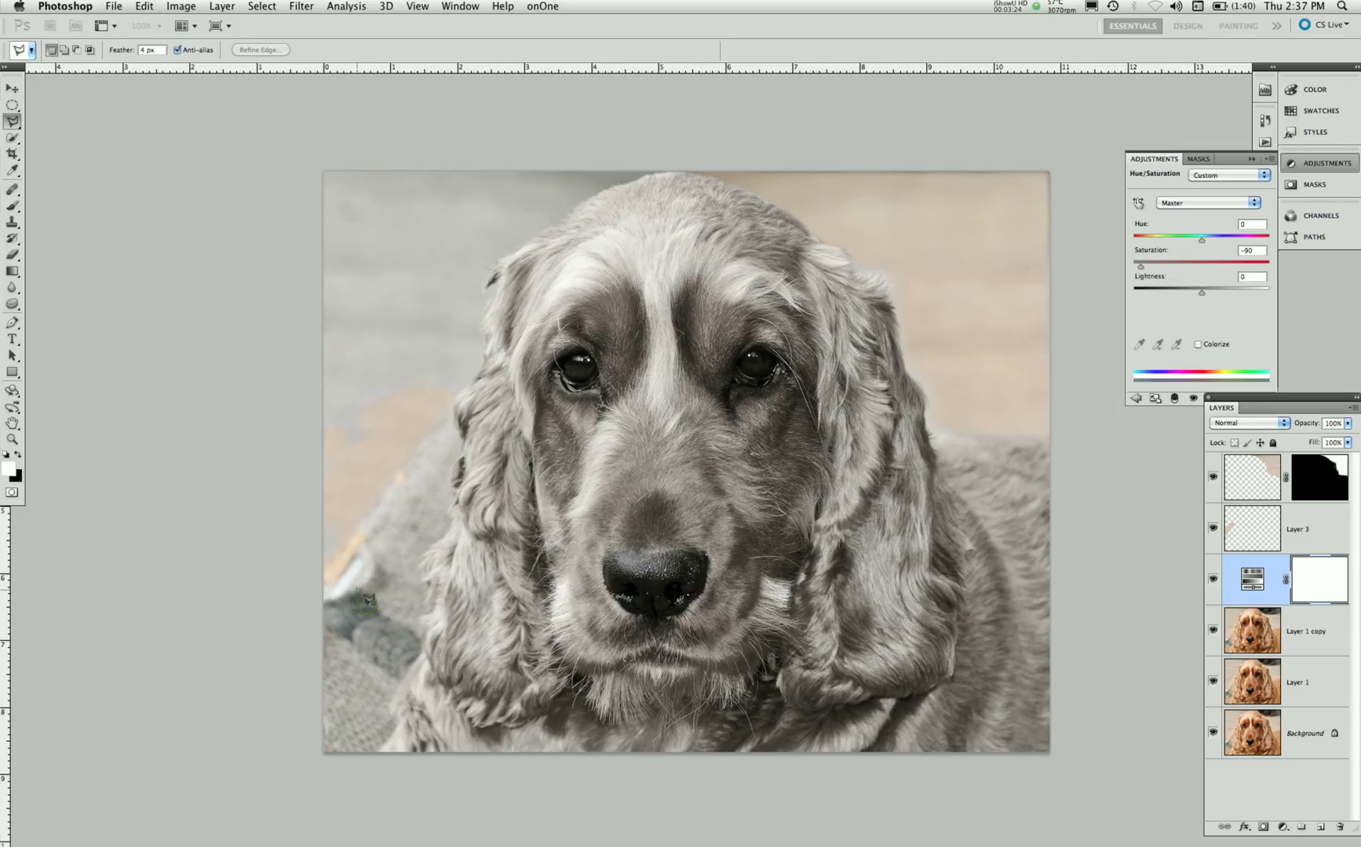
click(413, 653)
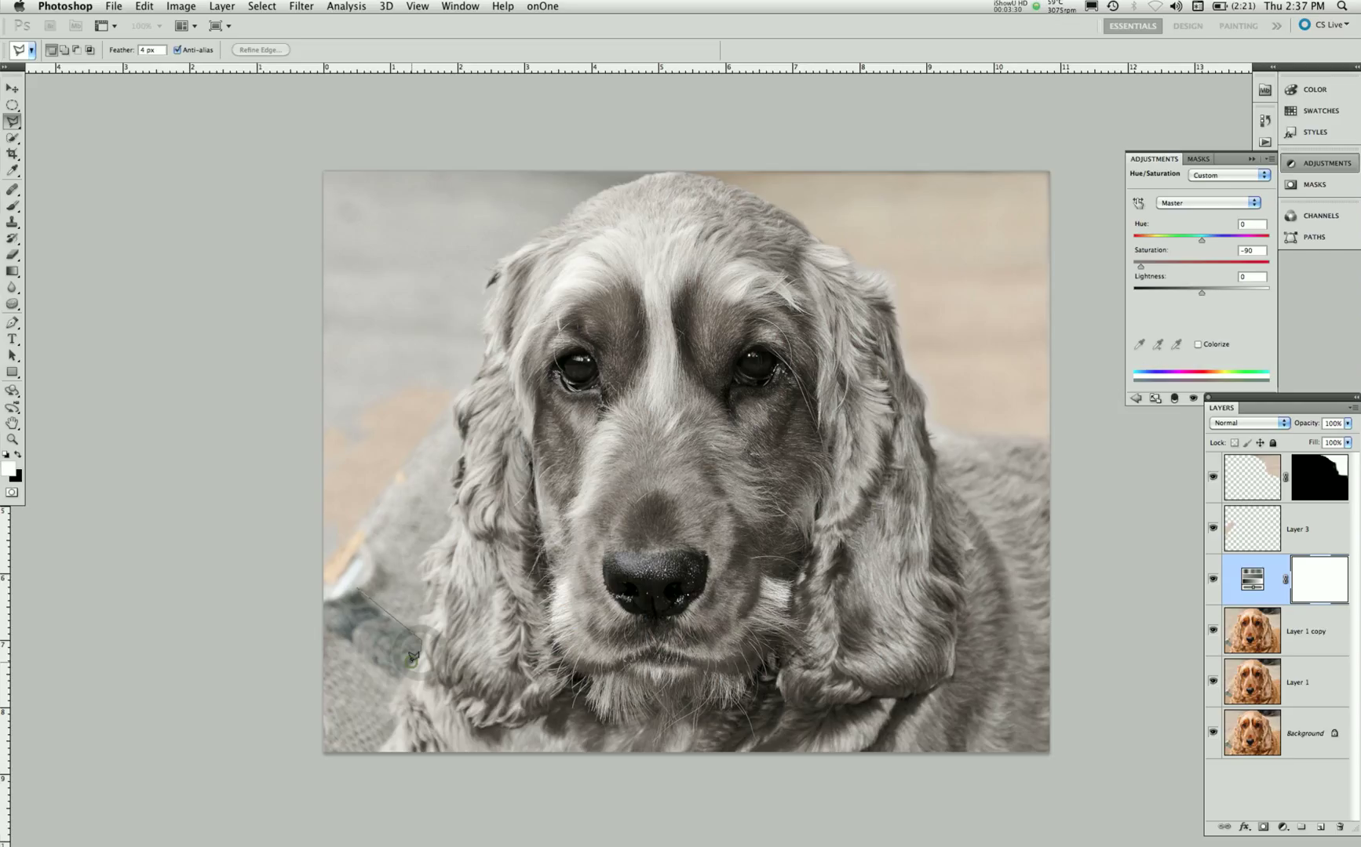
click(350, 589)
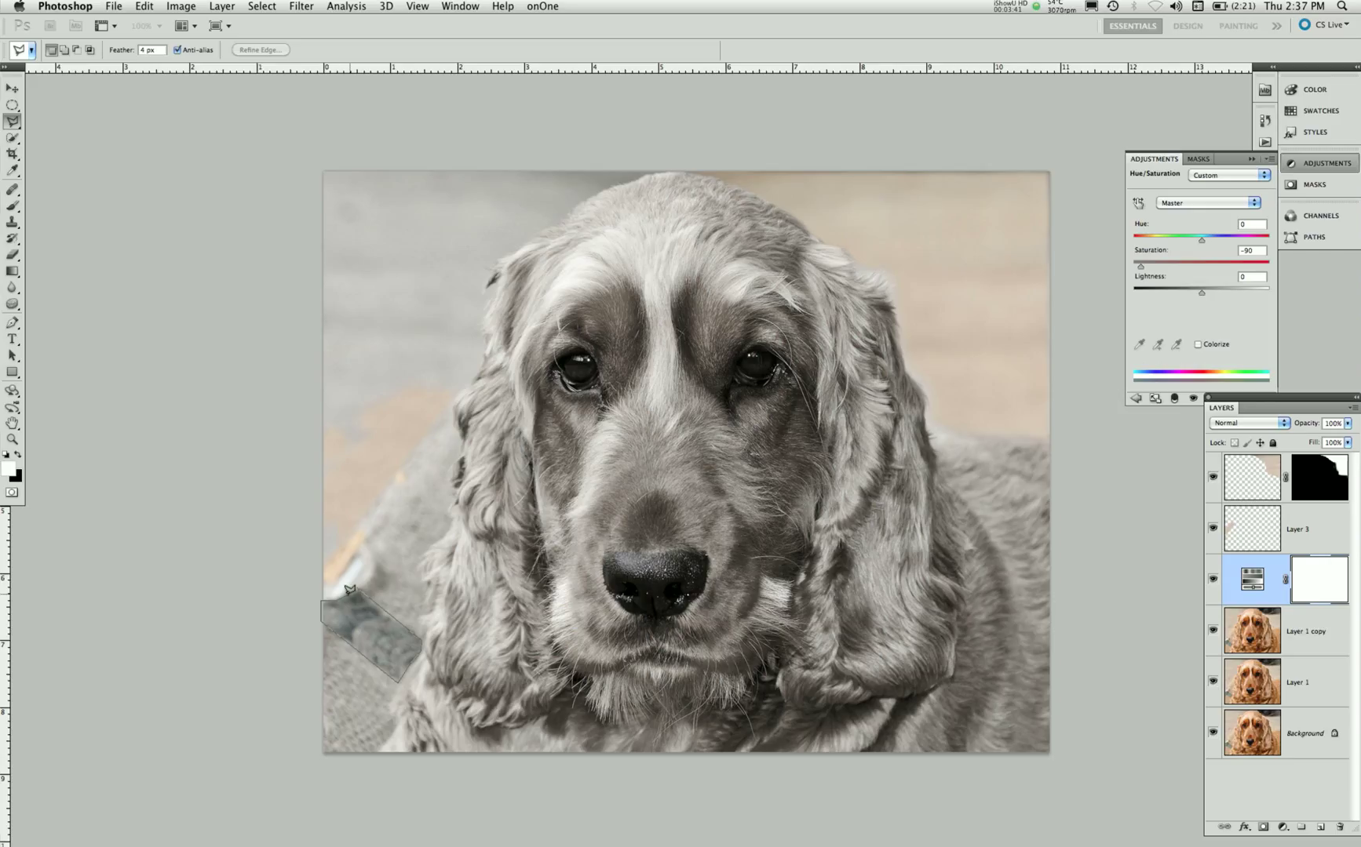
key(super+d)
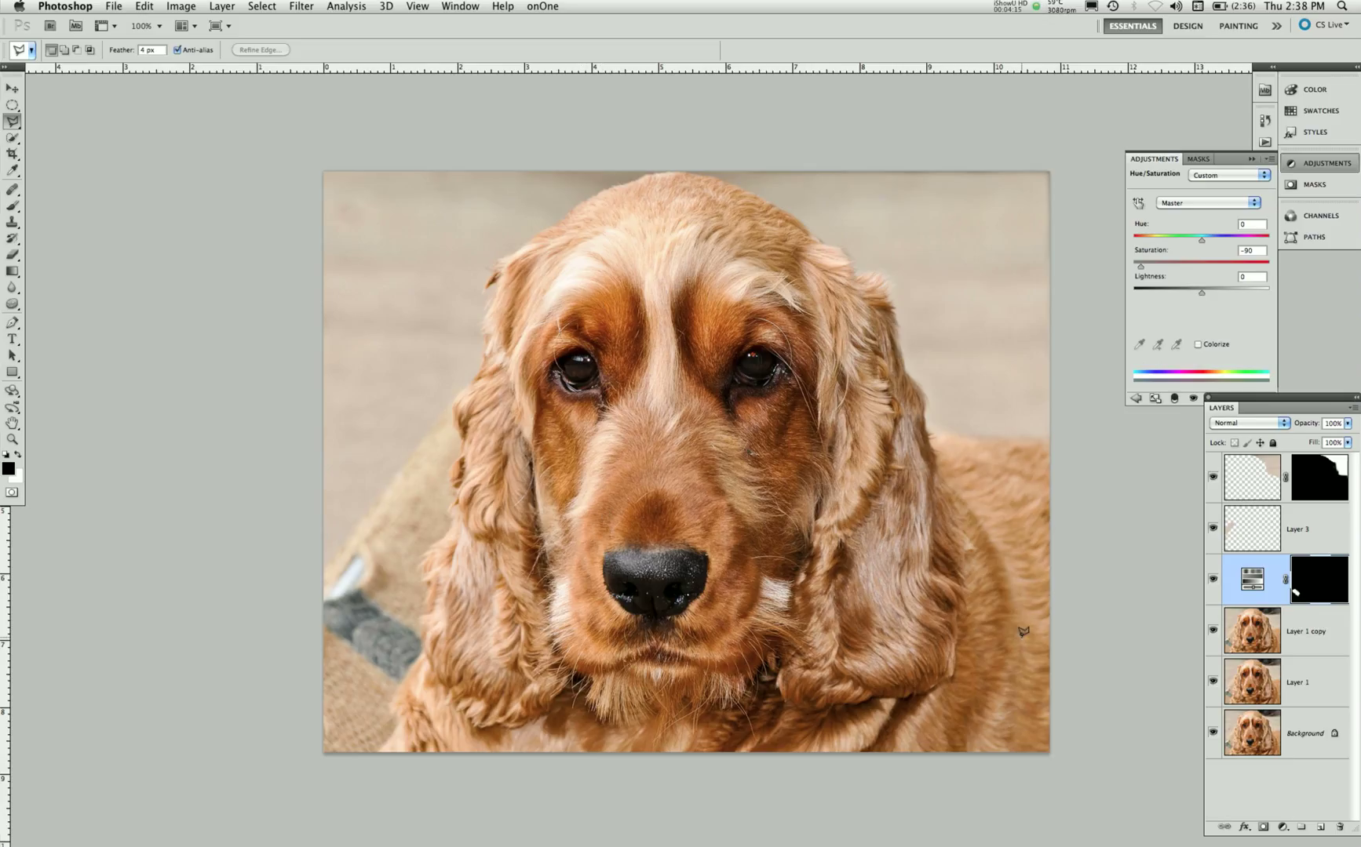
Set the Master hue of the sack stripe's Hue/Saturation adjustment to -43 and its saturation to -100.
click(1302, 675)
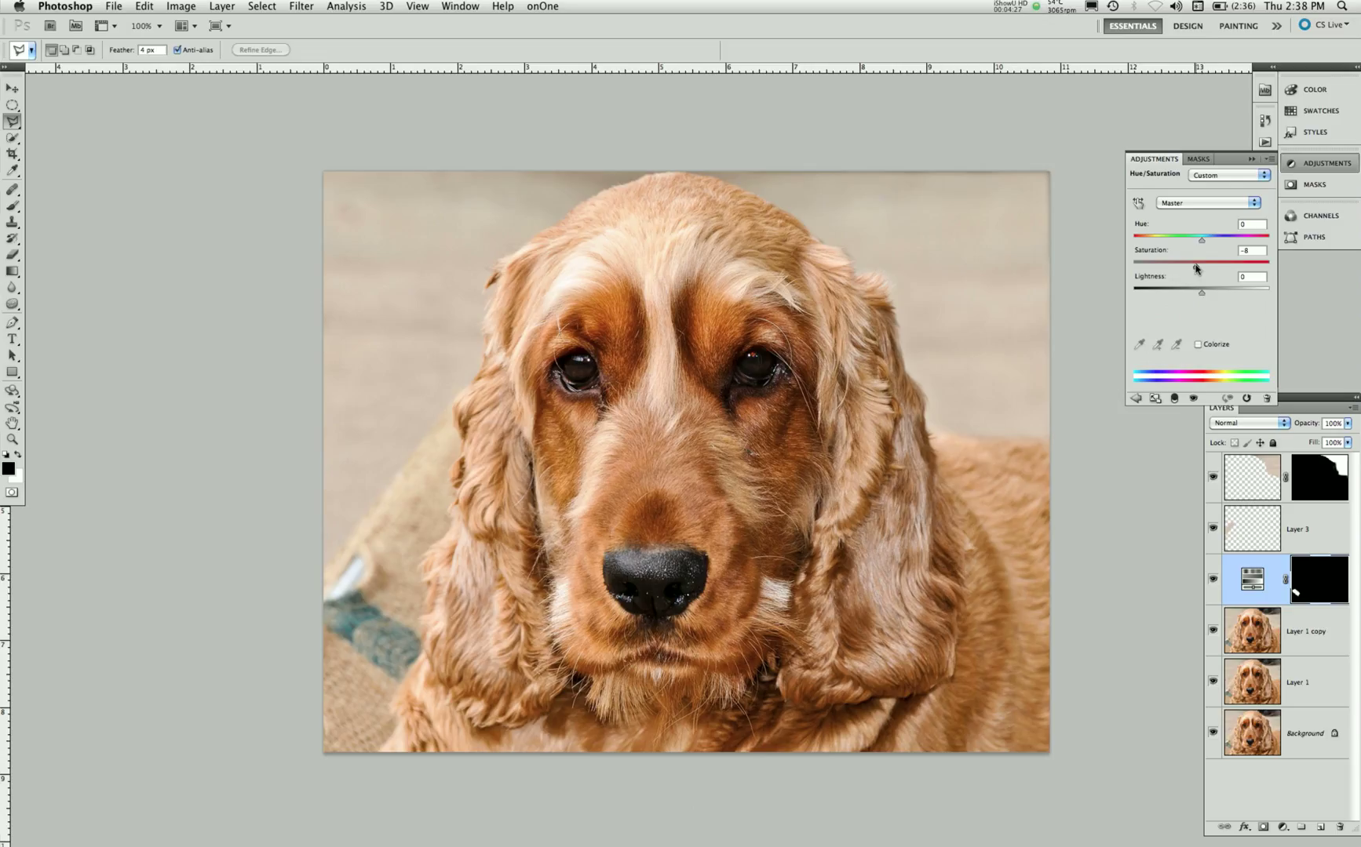
drag(1196, 268, 1210, 267)
click(1198, 242)
drag(1198, 244, 1161, 251)
drag(1186, 272, 1128, 274)
click(1259, 623)
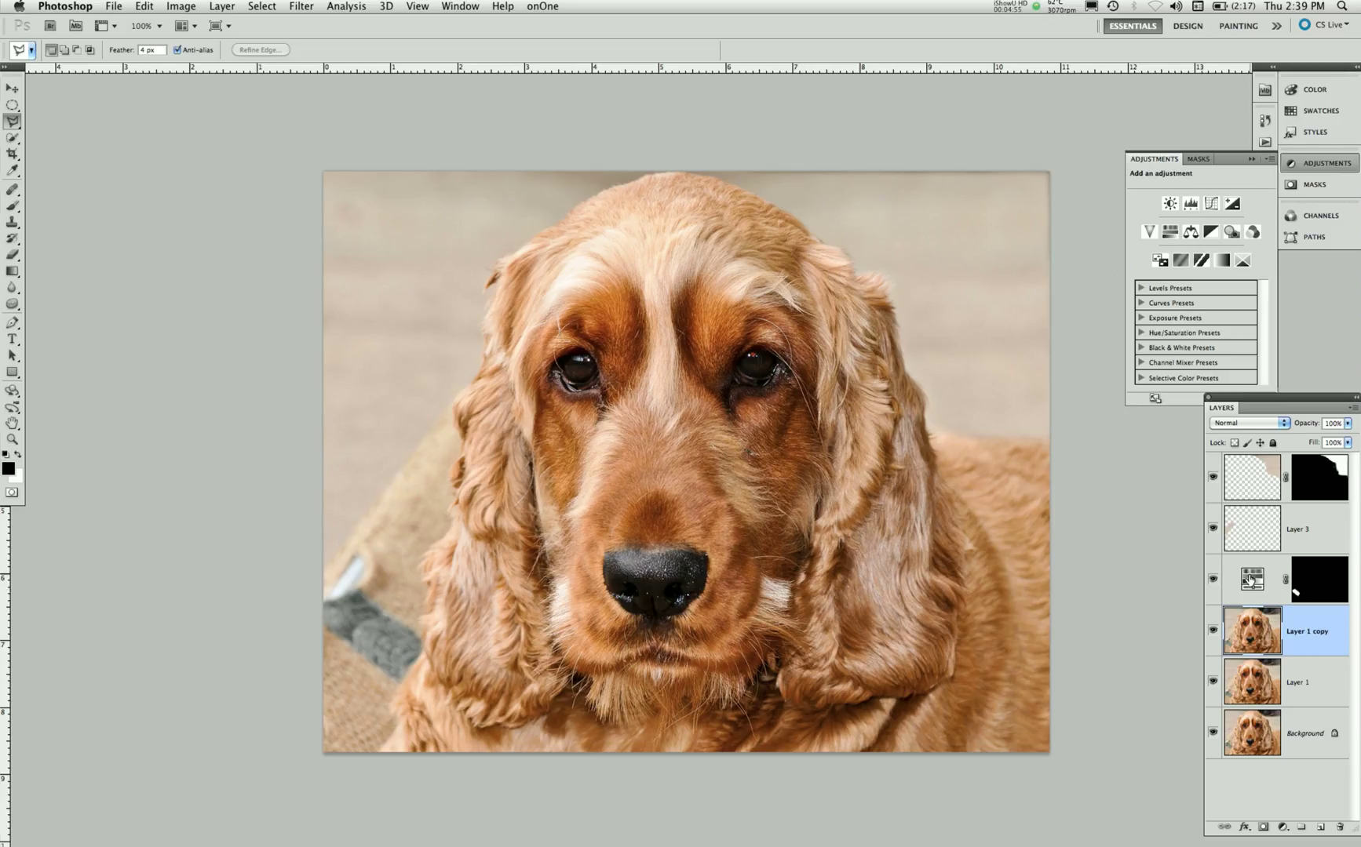
click(1252, 578)
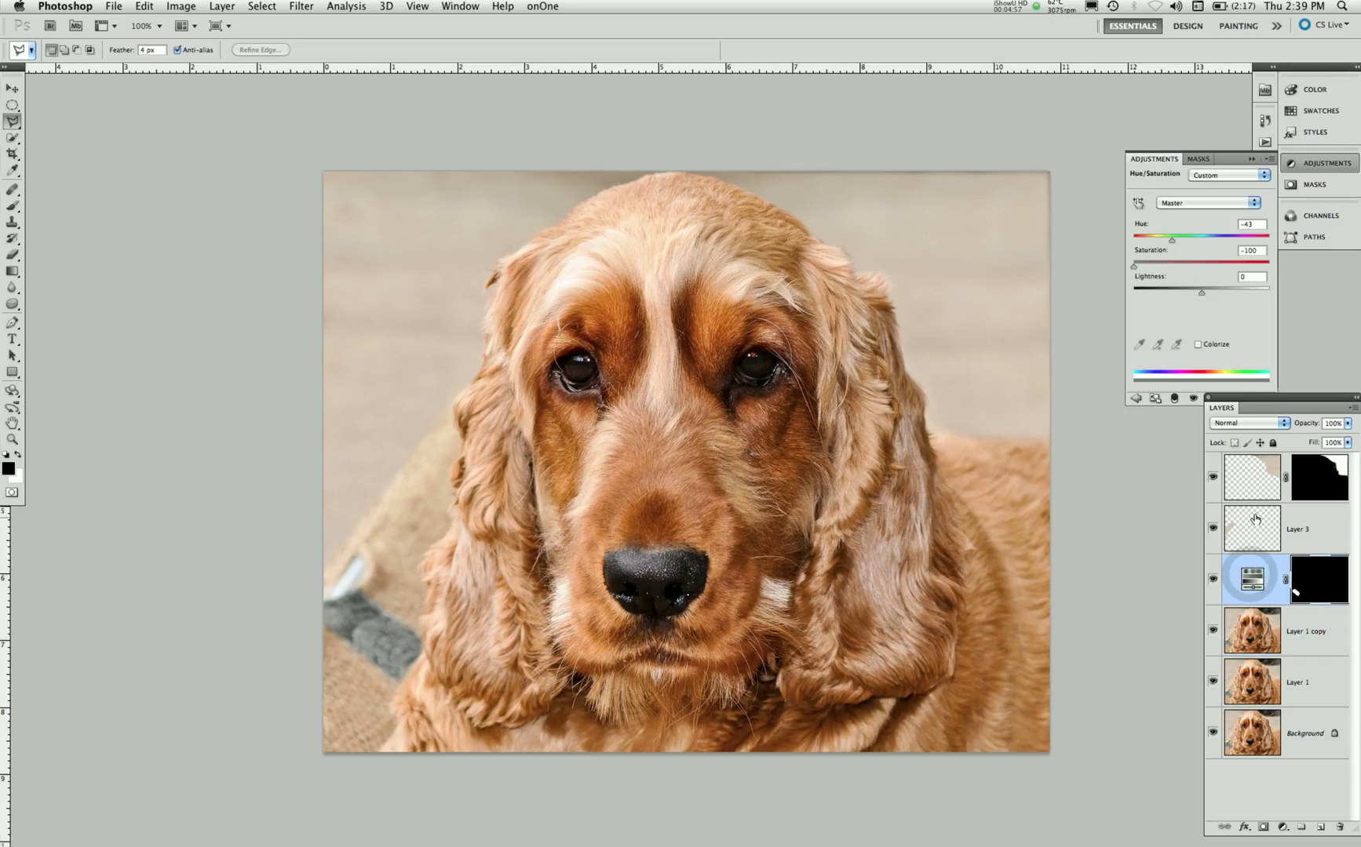
Create a new top layer named Dodge in Overlay mode, filled with the Overlay-neutral 50% gray.
click(1260, 490)
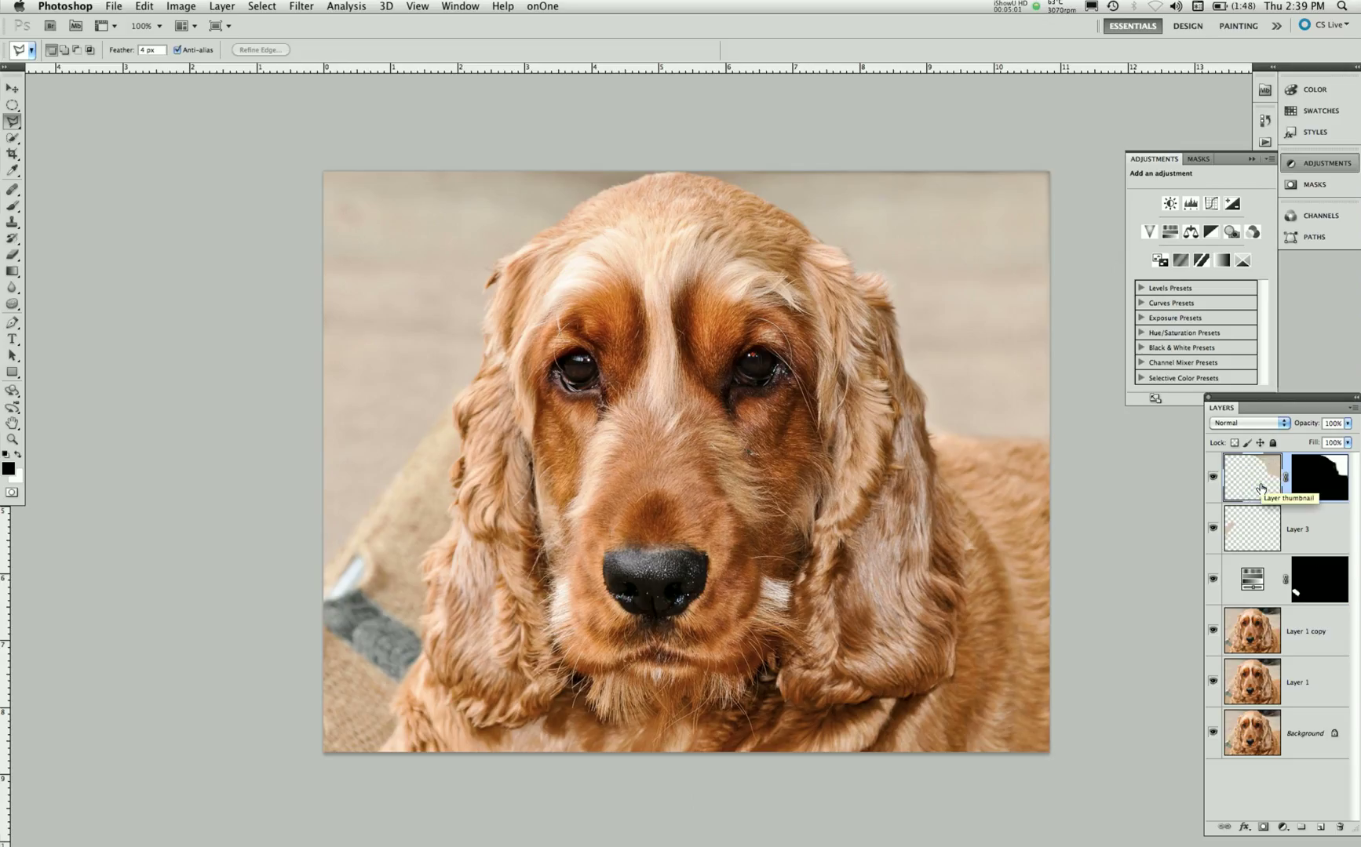
key(super+shift+n)
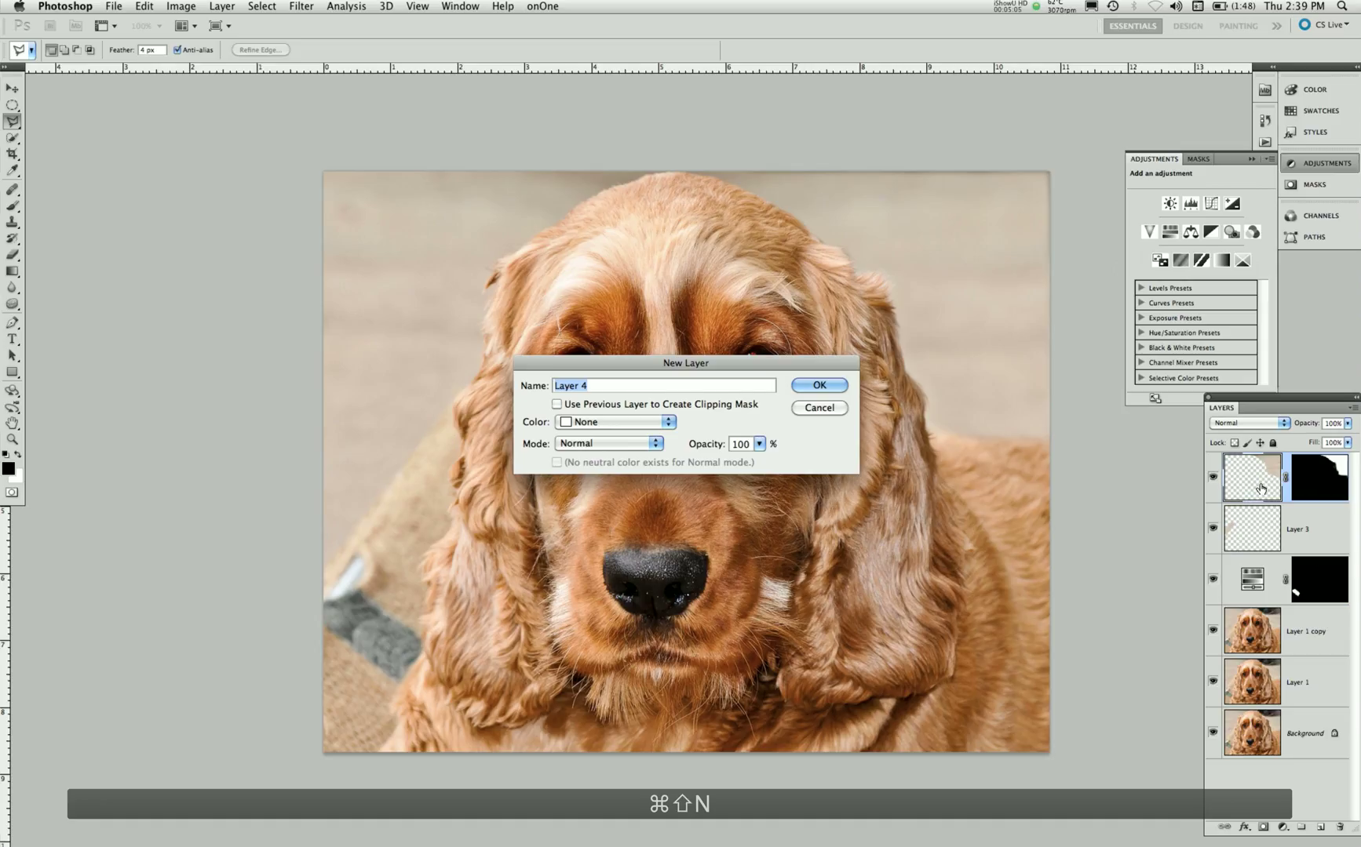
text(Dodge)
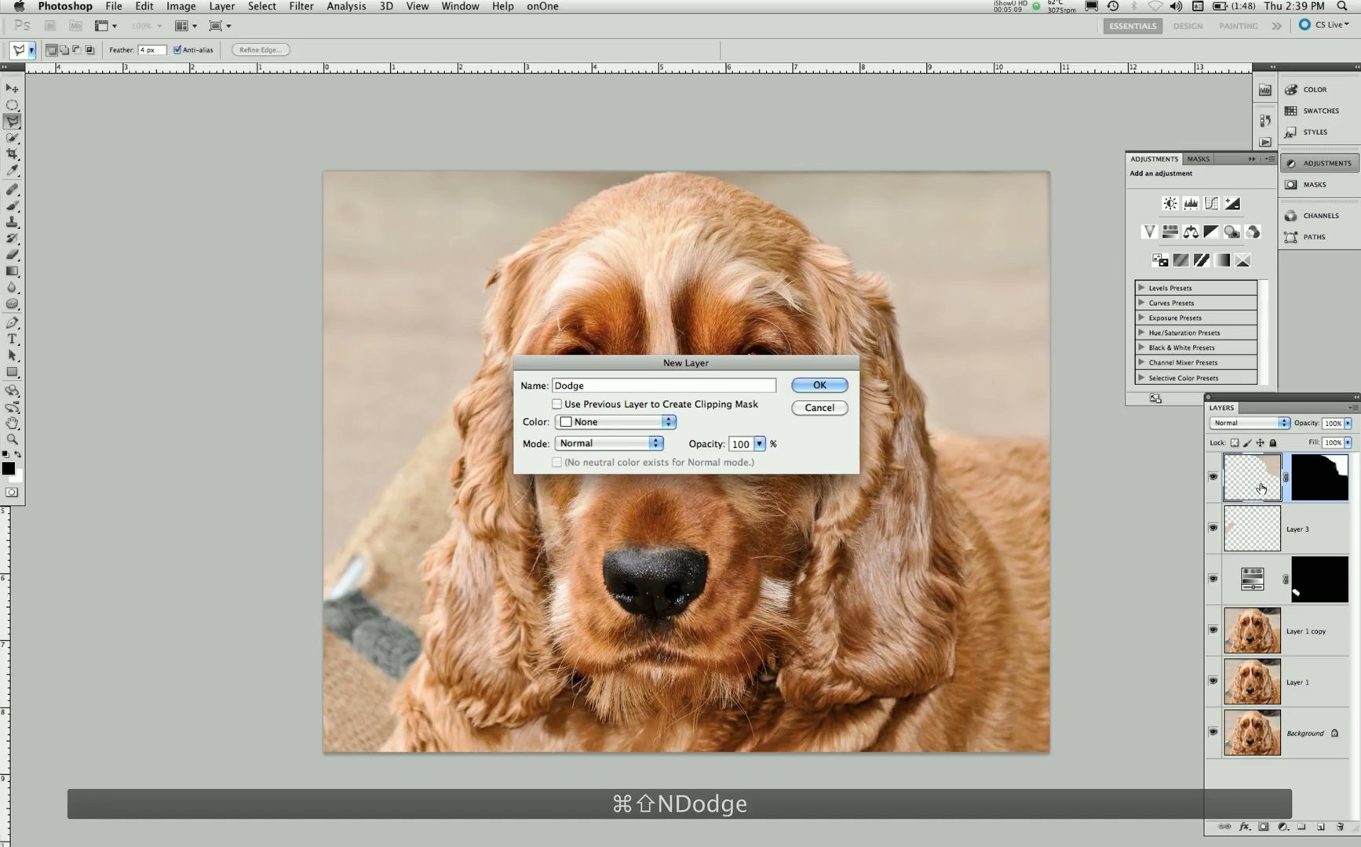
click(658, 444)
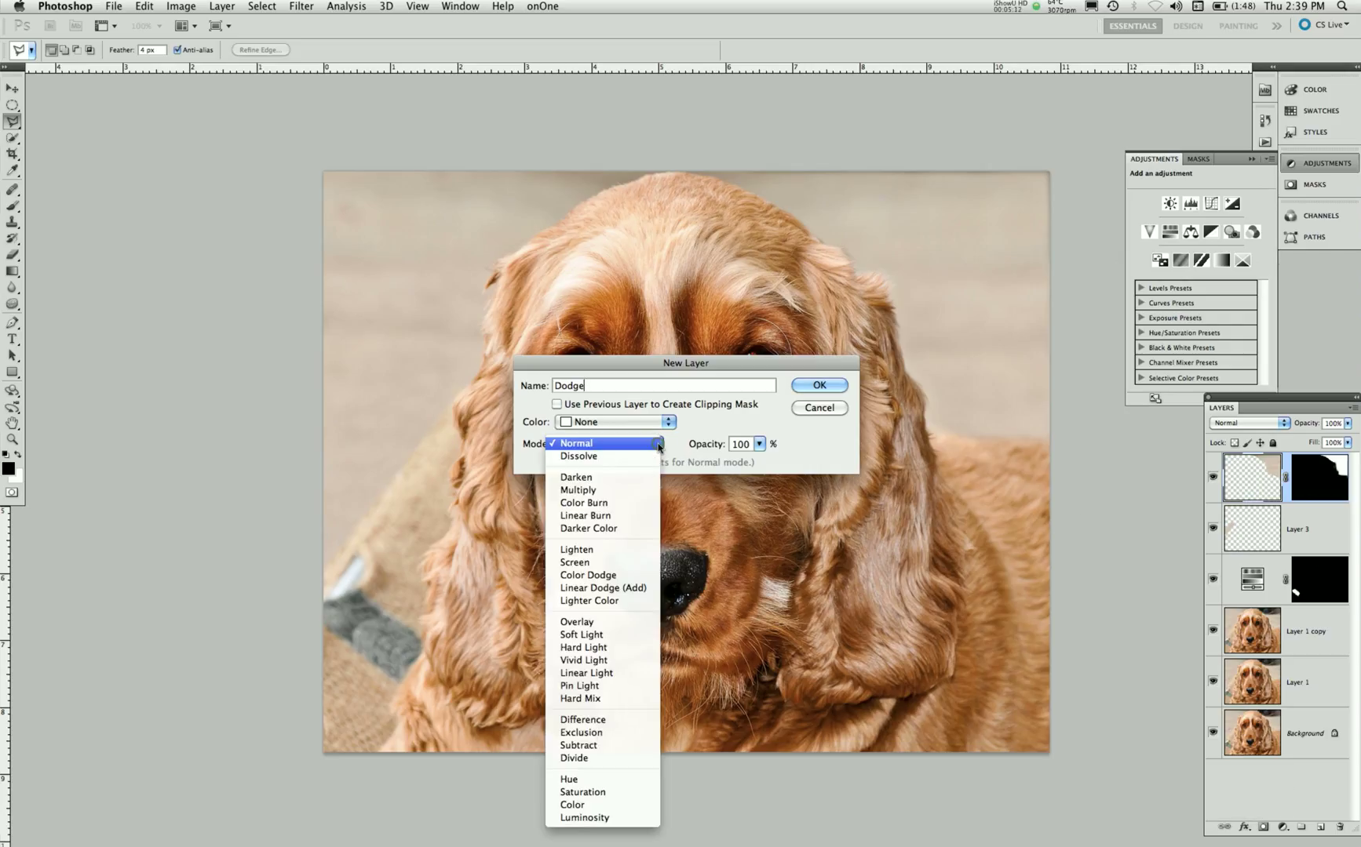
click(603, 623)
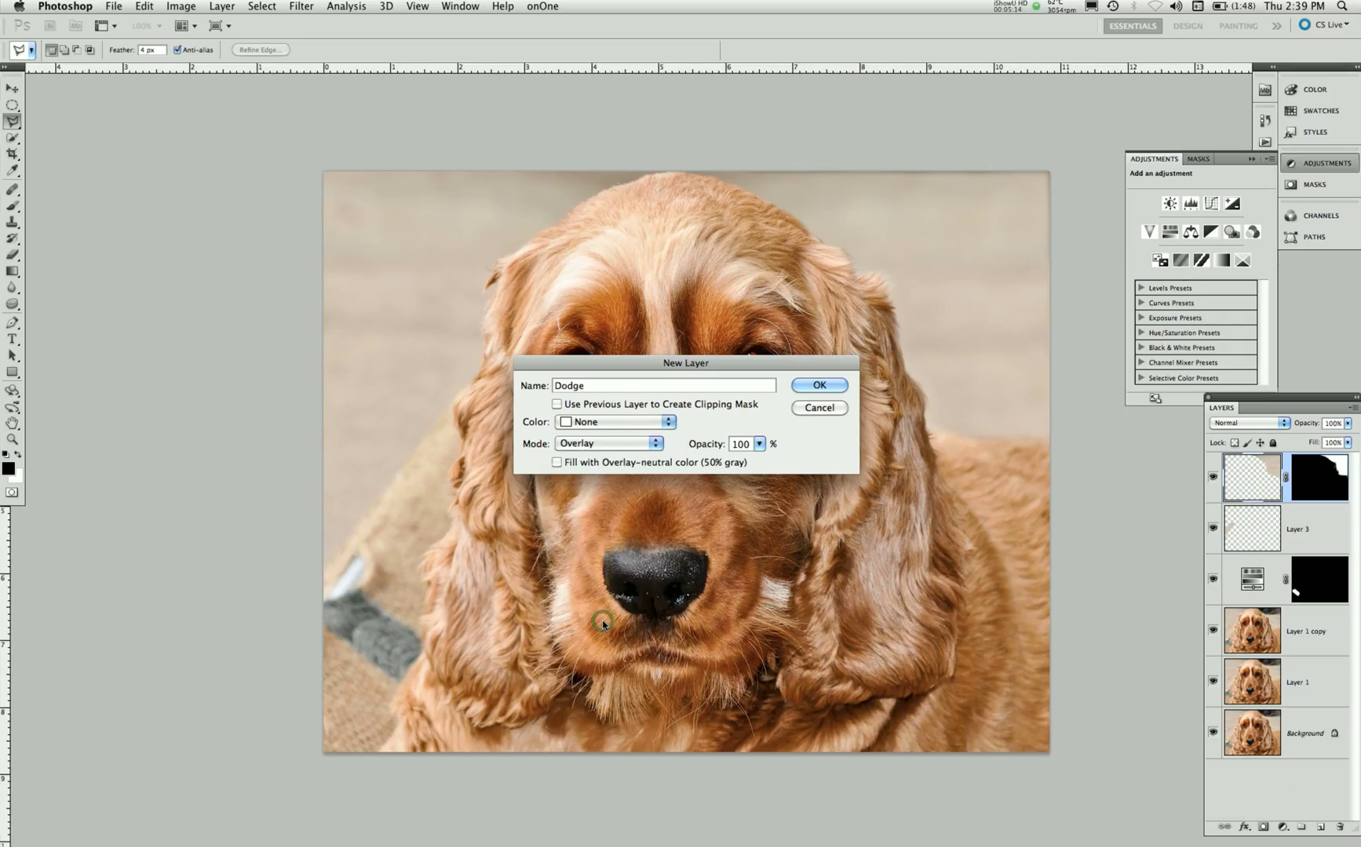
click(557, 463)
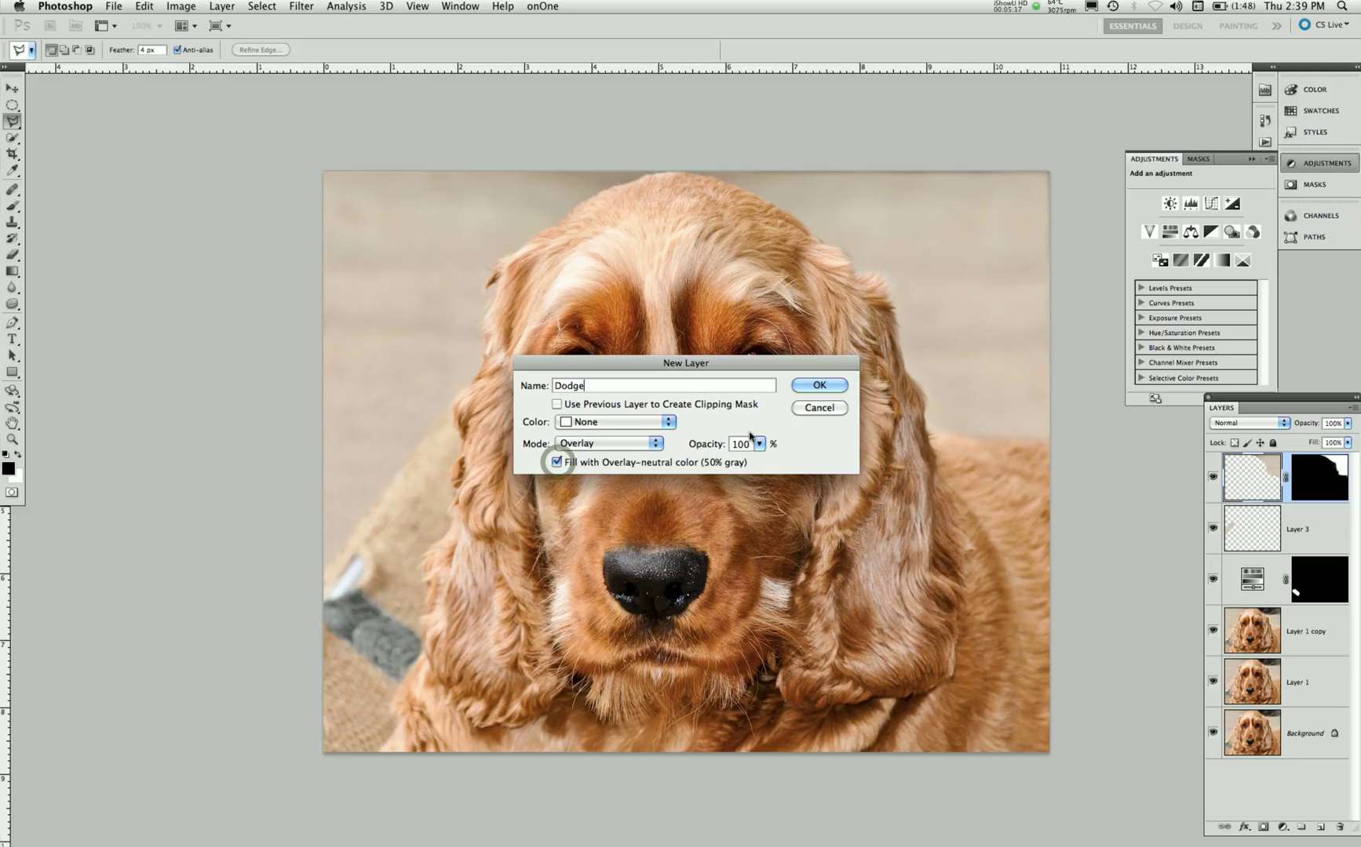
click(818, 385)
Lighten the irises of both eyes on the Dodge layer with a small white brush at 28% opacity.
key(x)
key(b)
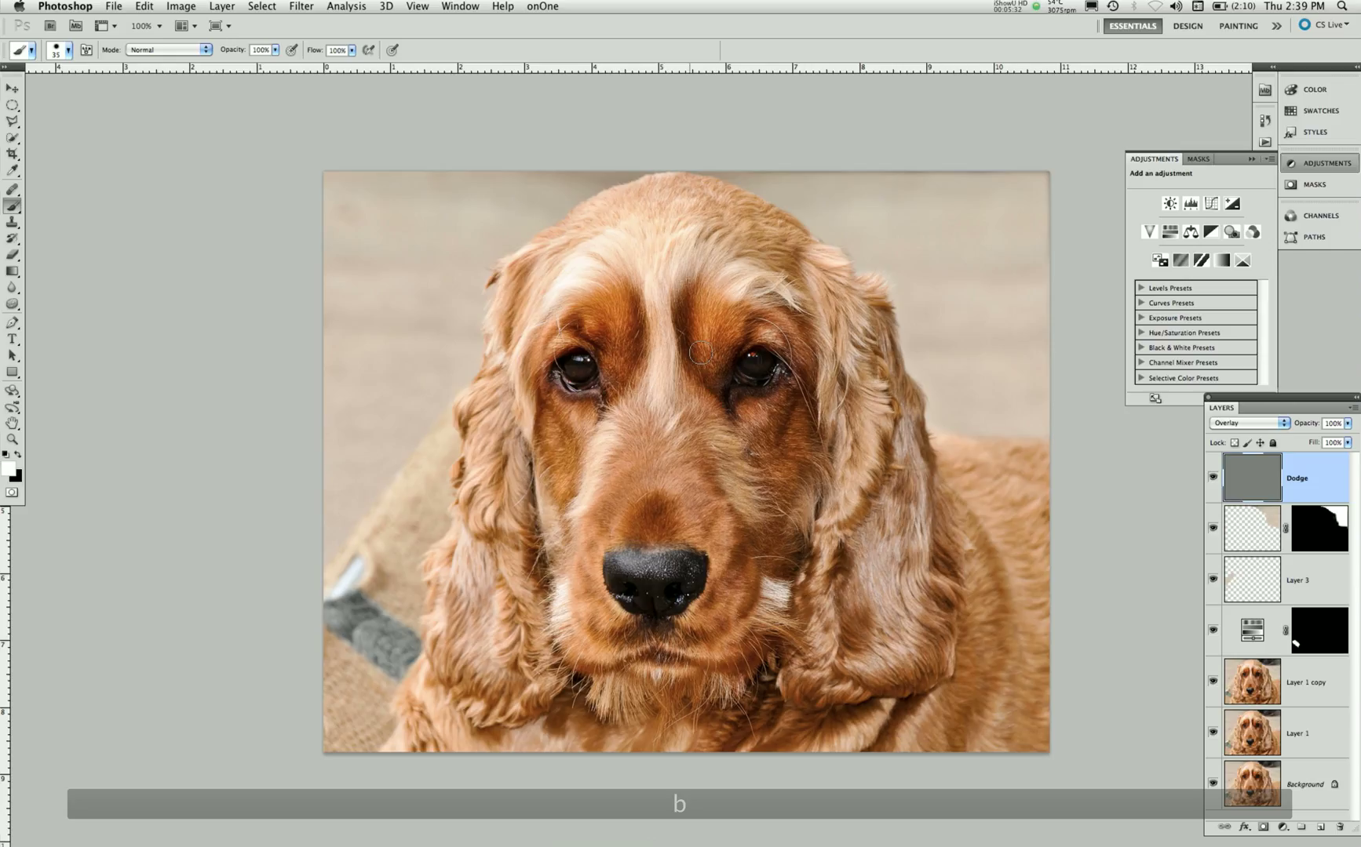
click(274, 50)
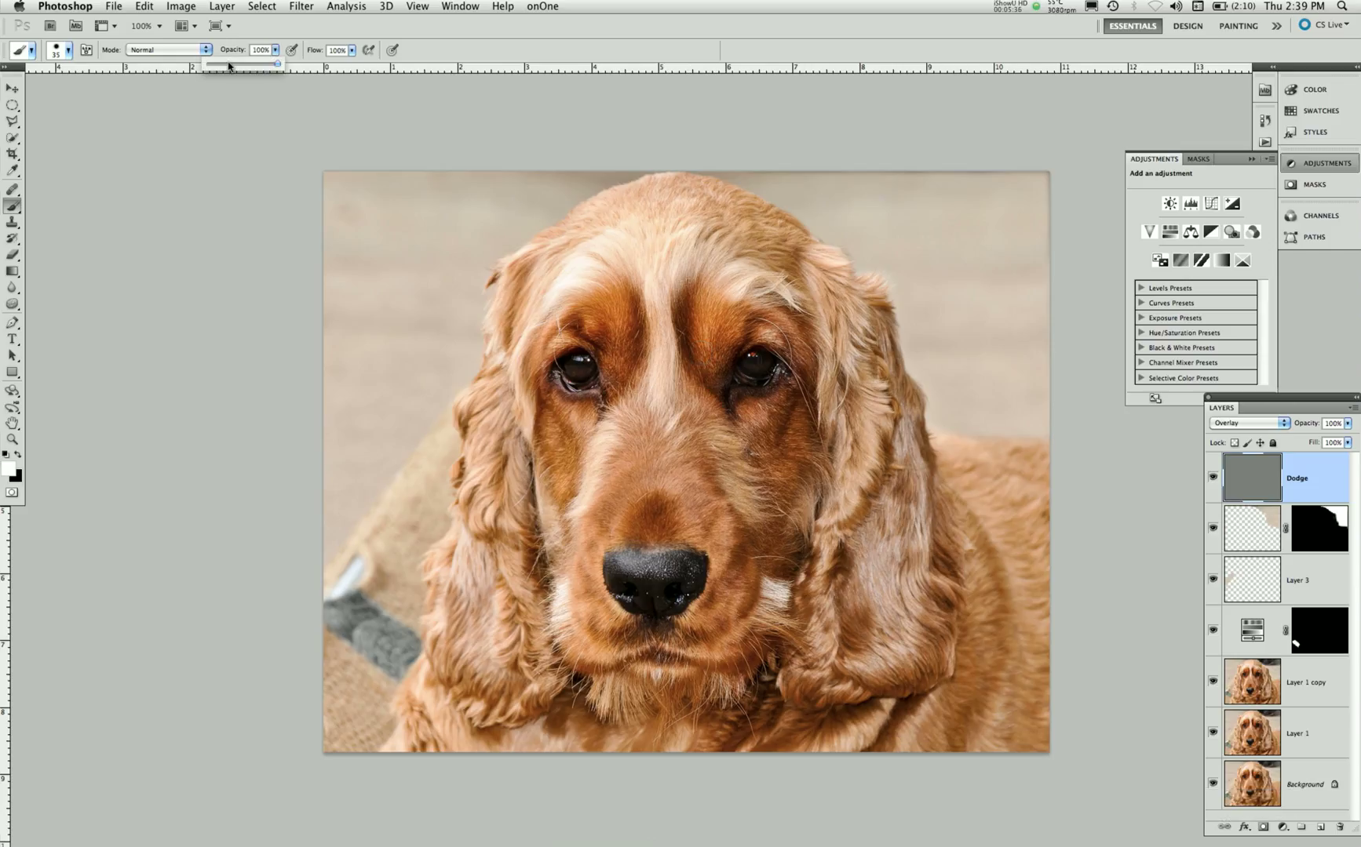
click(229, 64)
key(z)
drag(581, 375, 725, 365)
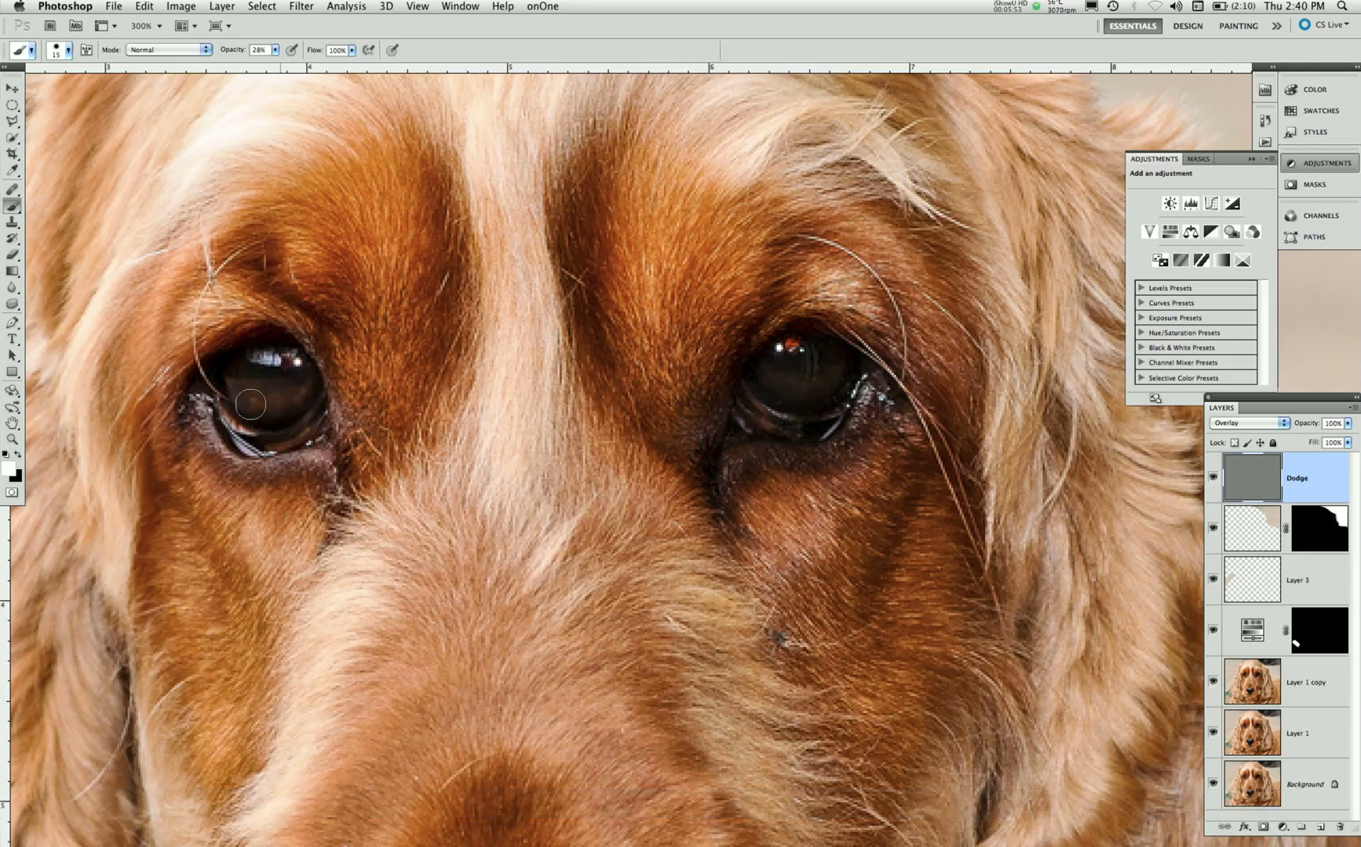
key(bracketleft)
key(bracketleft)
key(bracketleft)
key(bracketleft)
mouse_move(761, 375)
mouse_down()
mouse_move(817, 385)
mouse_move(761, 371)
mouse_move(783, 391)
mouse_move(843, 371)
mouse_move(807, 389)
mouse_move(842, 376)
mouse_move(776, 378)
mouse_up()
key(bracketright)
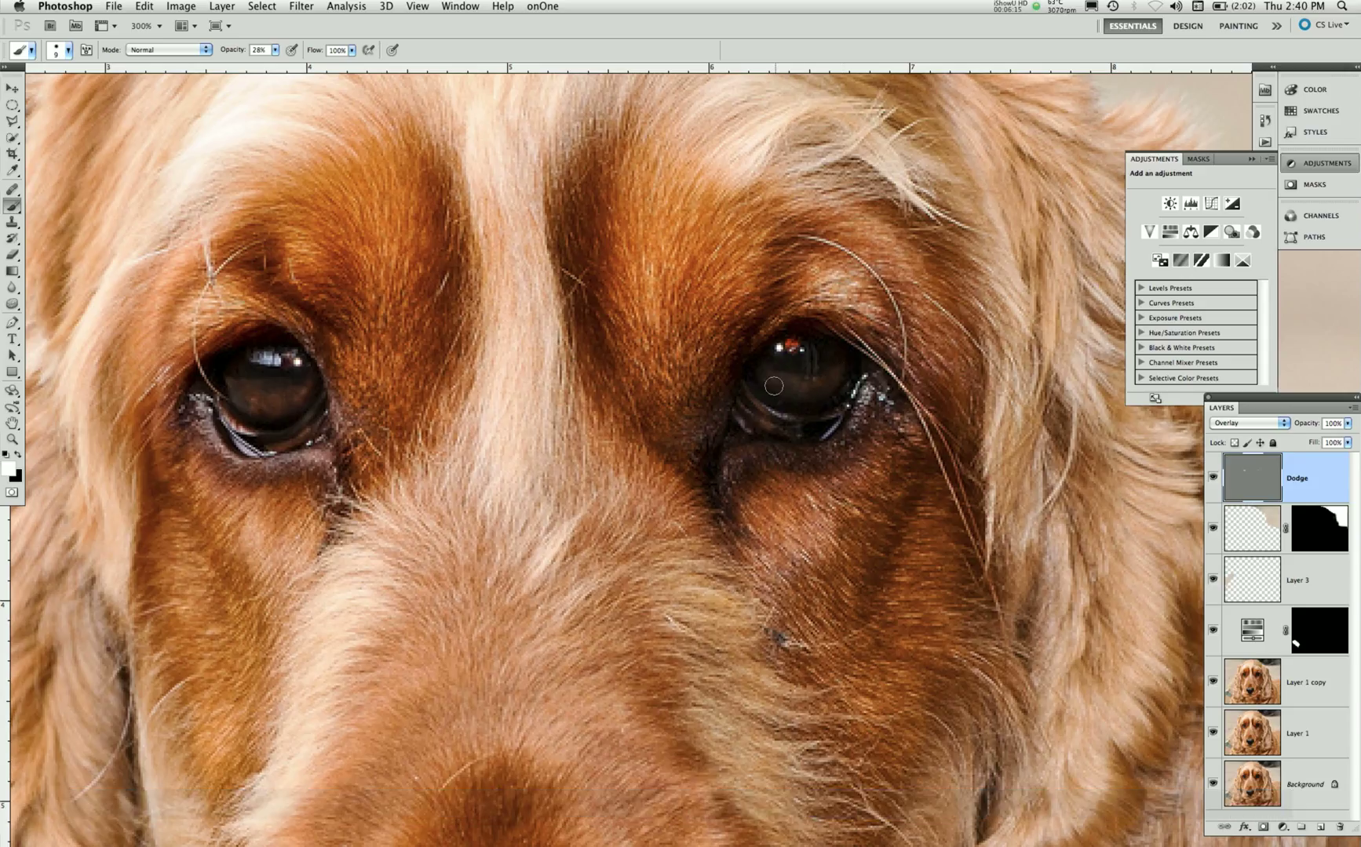
drag(838, 378, 782, 383)
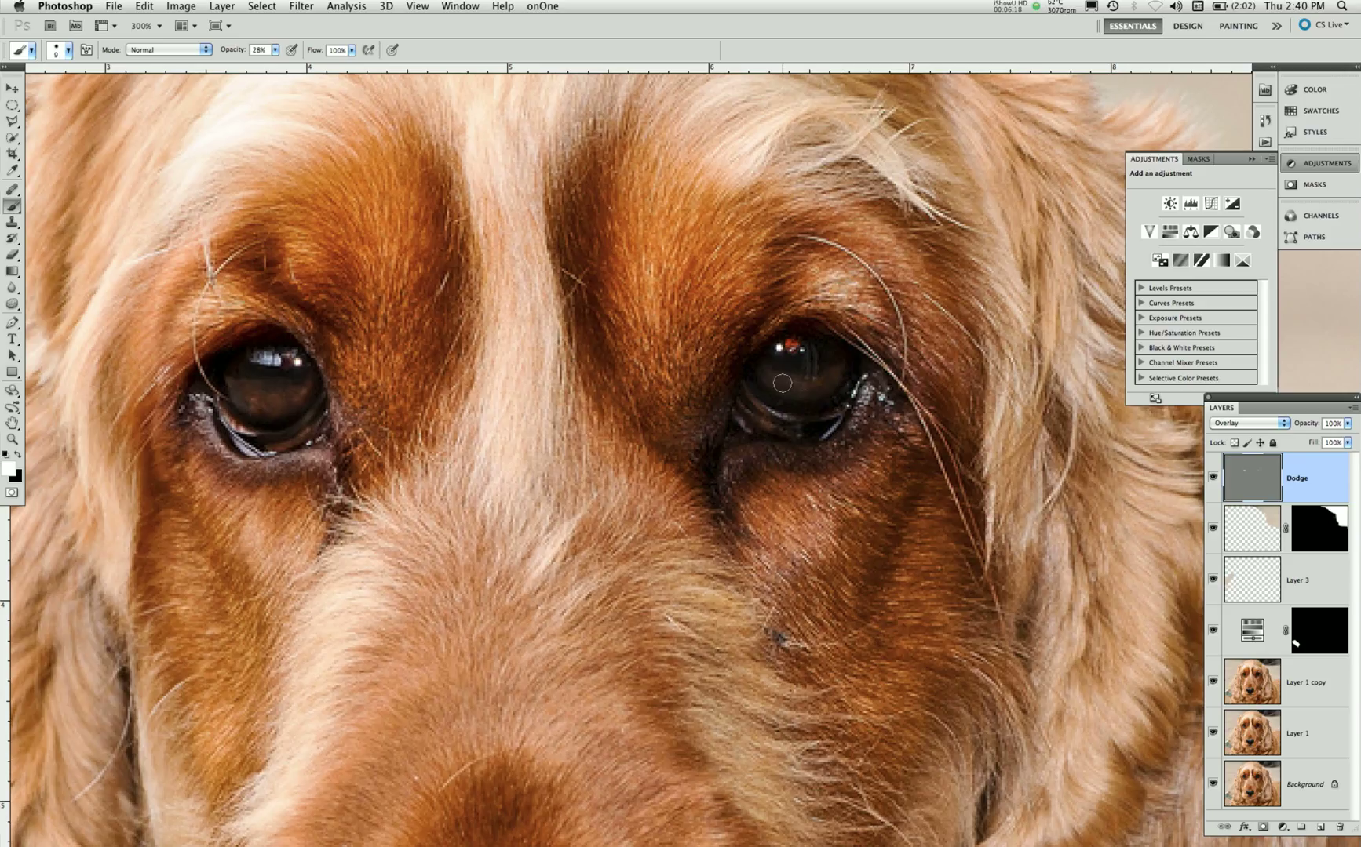
Paint white with a 10 px brush on the Hue/Saturation layer's mask over the red reflection in the dog's right-hand eye.
key(bracketright)
click(1253, 628)
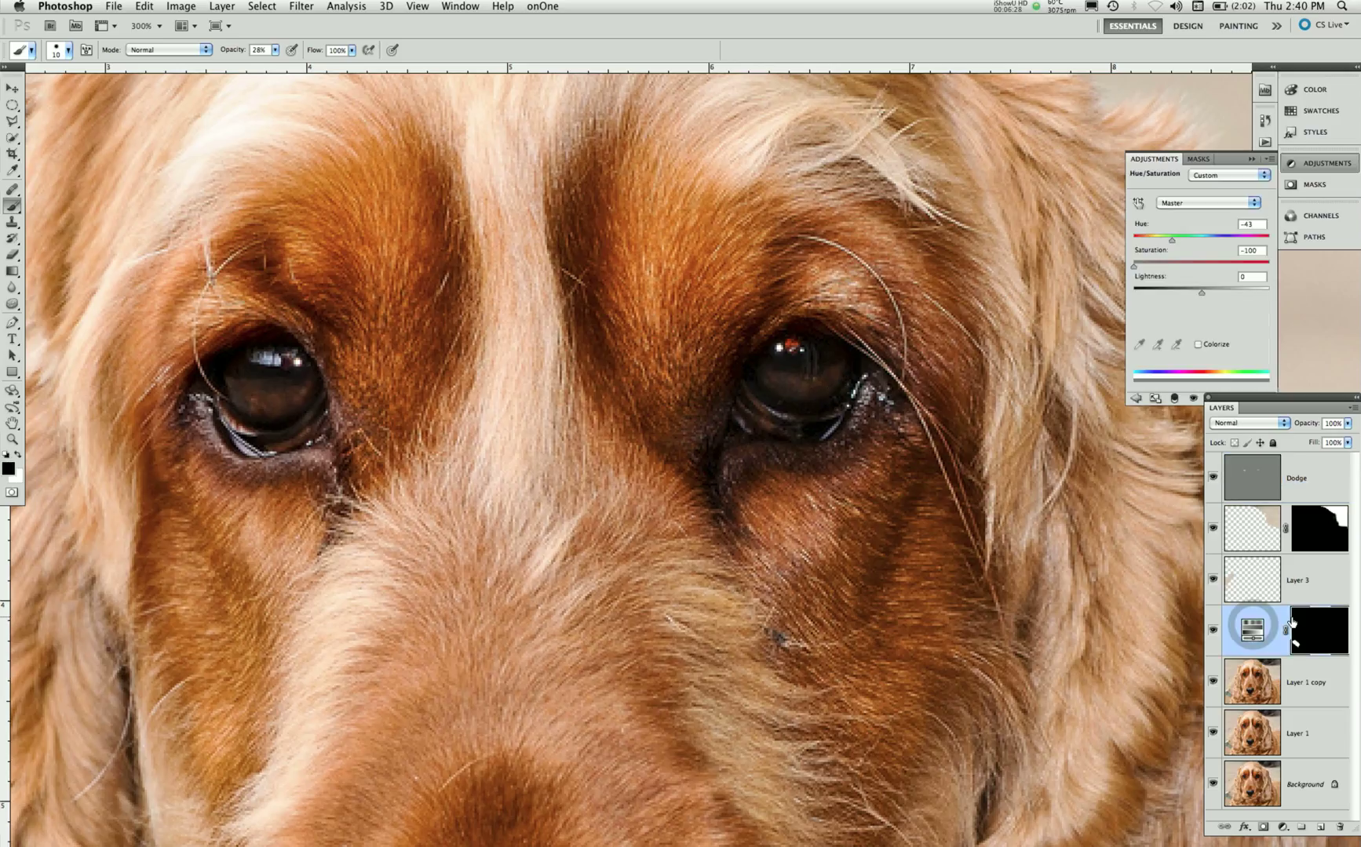
key(x)
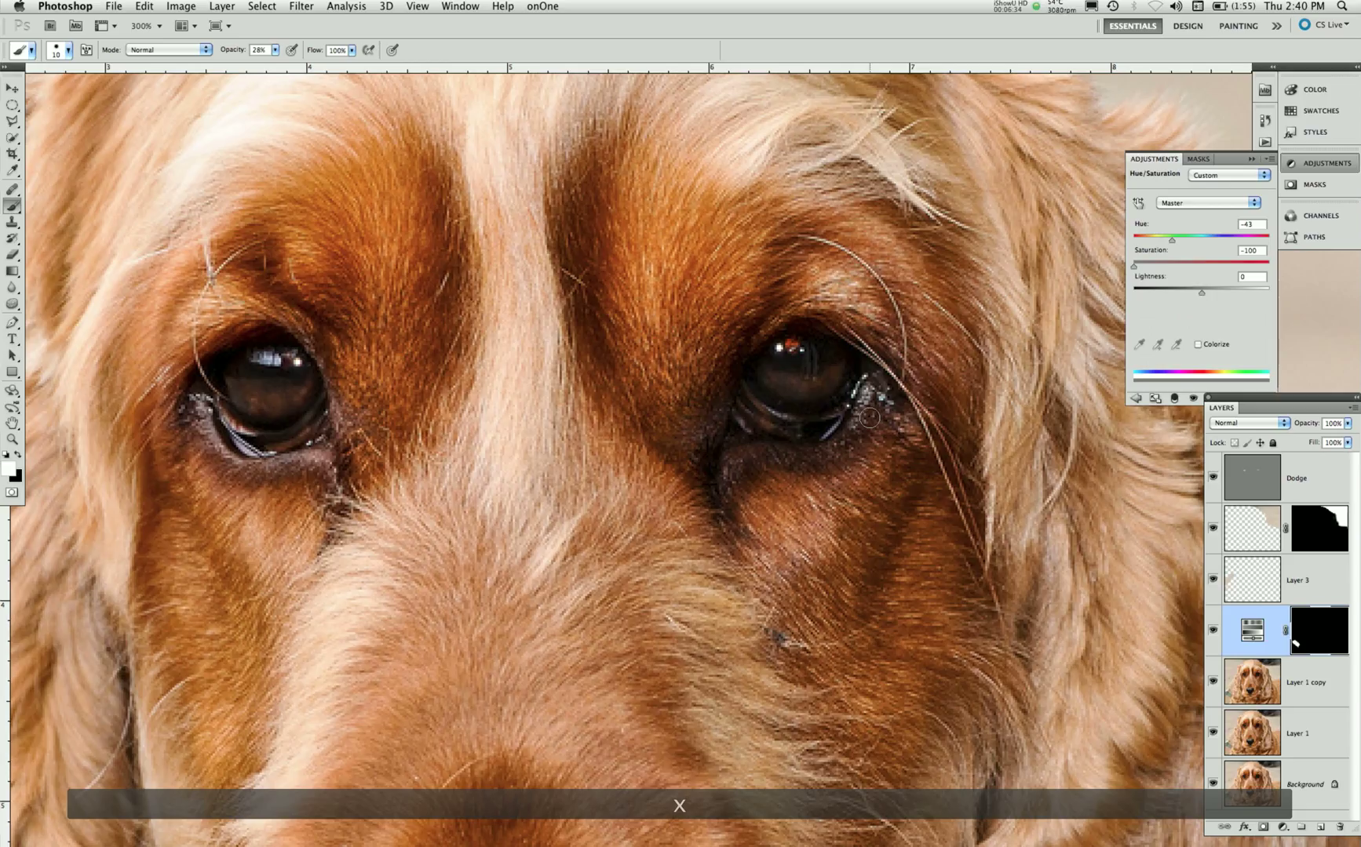
click(791, 347)
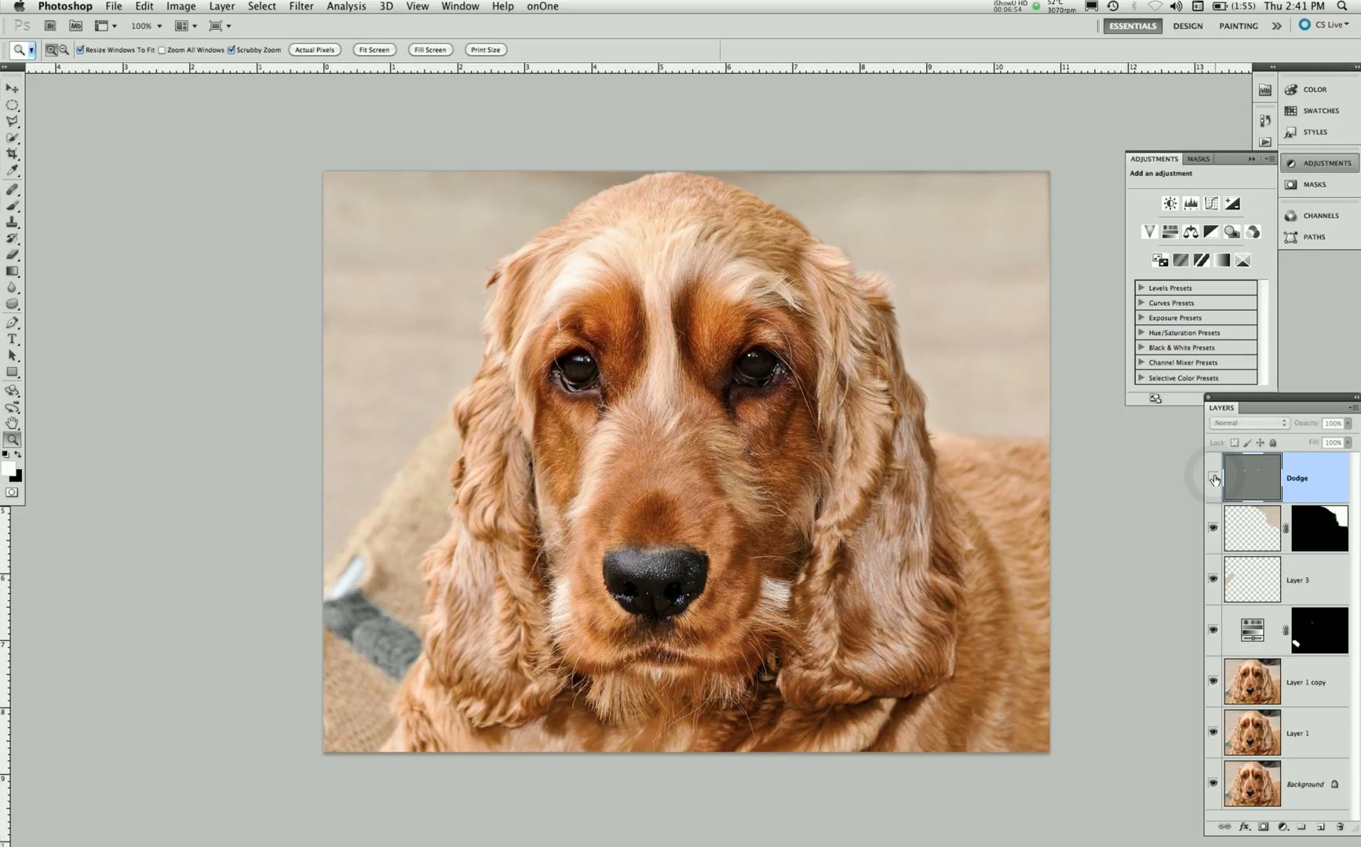
Compare the eyes with the Dodge layer hidden, shown and at reduced opacity, leaving its opacity at 100%.
click(1214, 479)
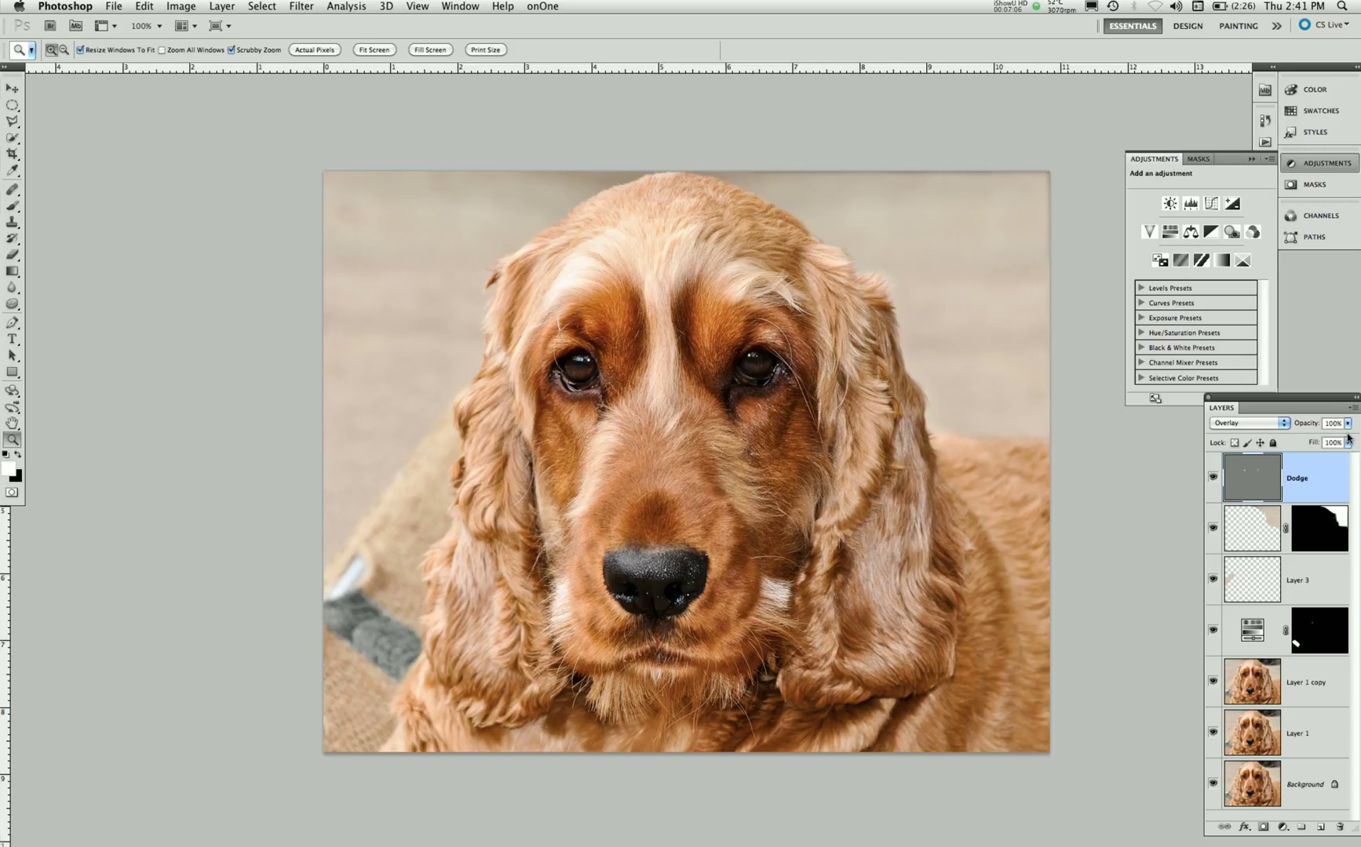
drag(1347, 423, 1309, 444)
drag(1310, 443, 1350, 442)
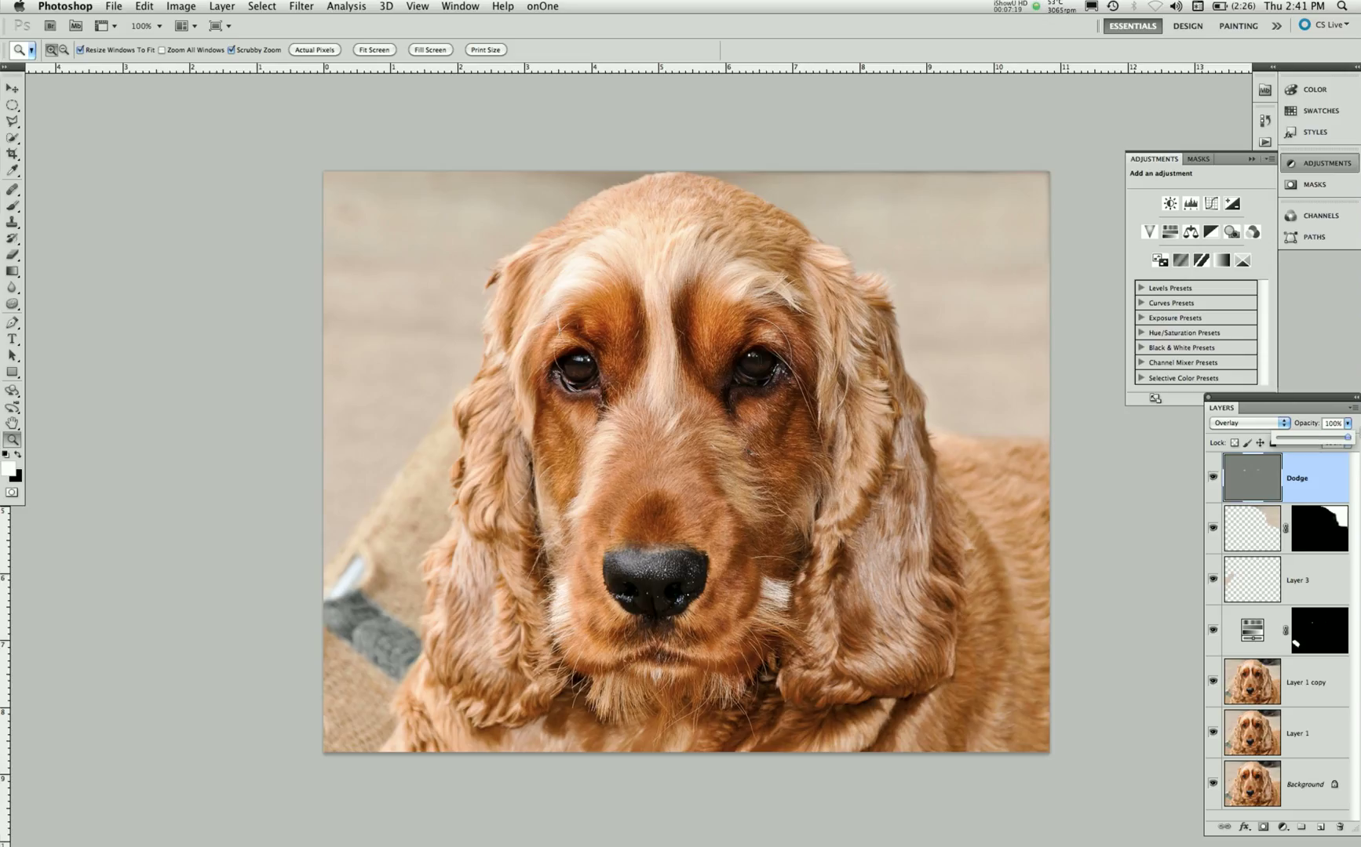
click(1303, 409)
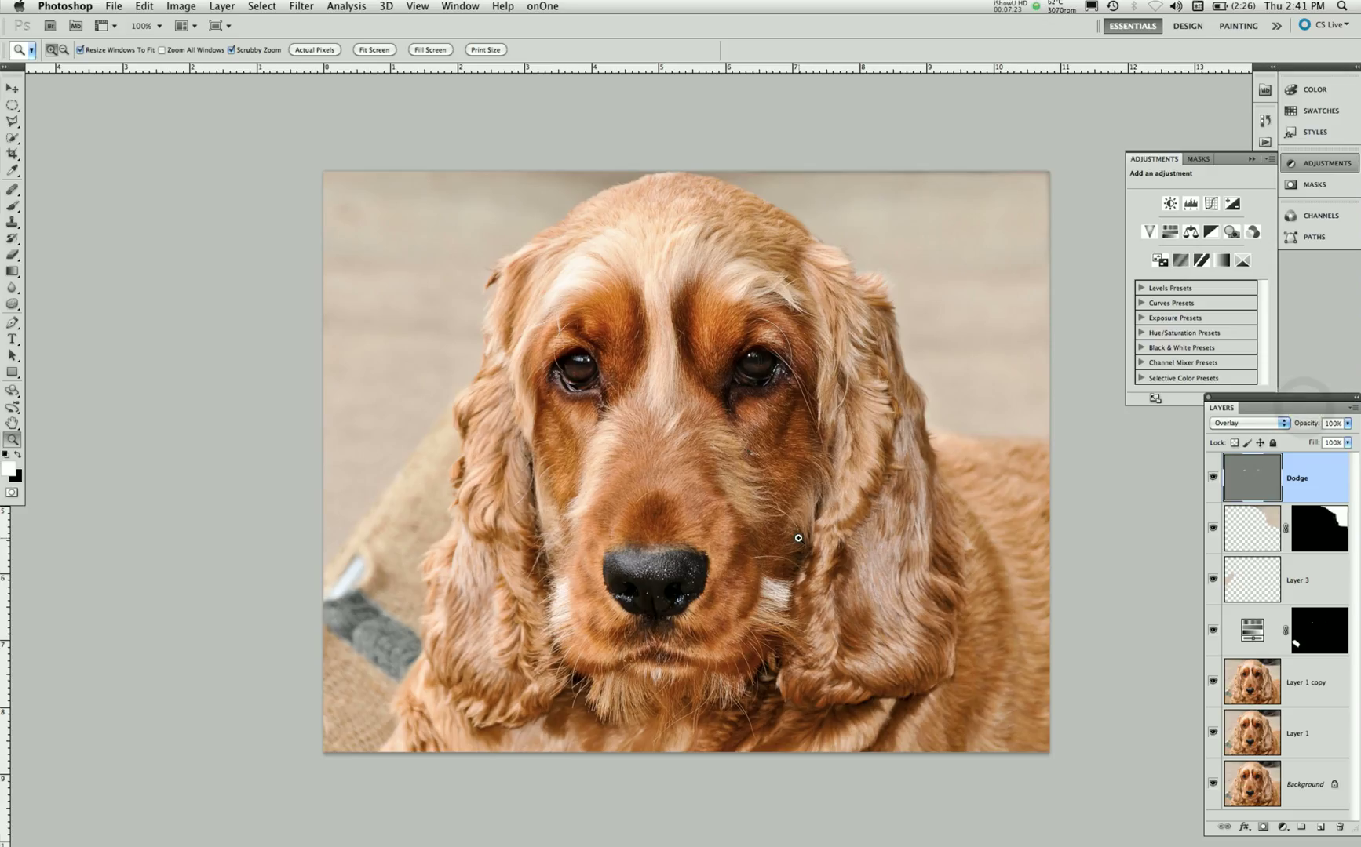